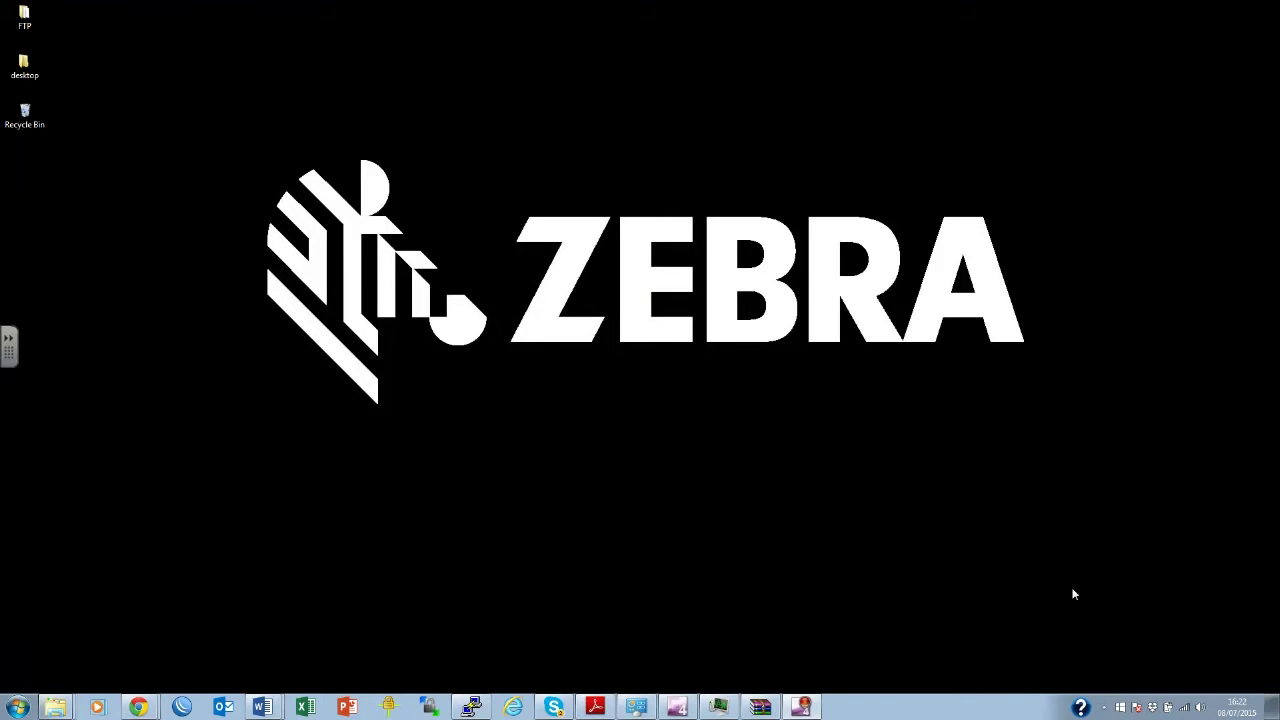
# Join the WiNGExpress wireless network from the tray and confirm it shows Connected.
pyautogui.click(1188, 712)
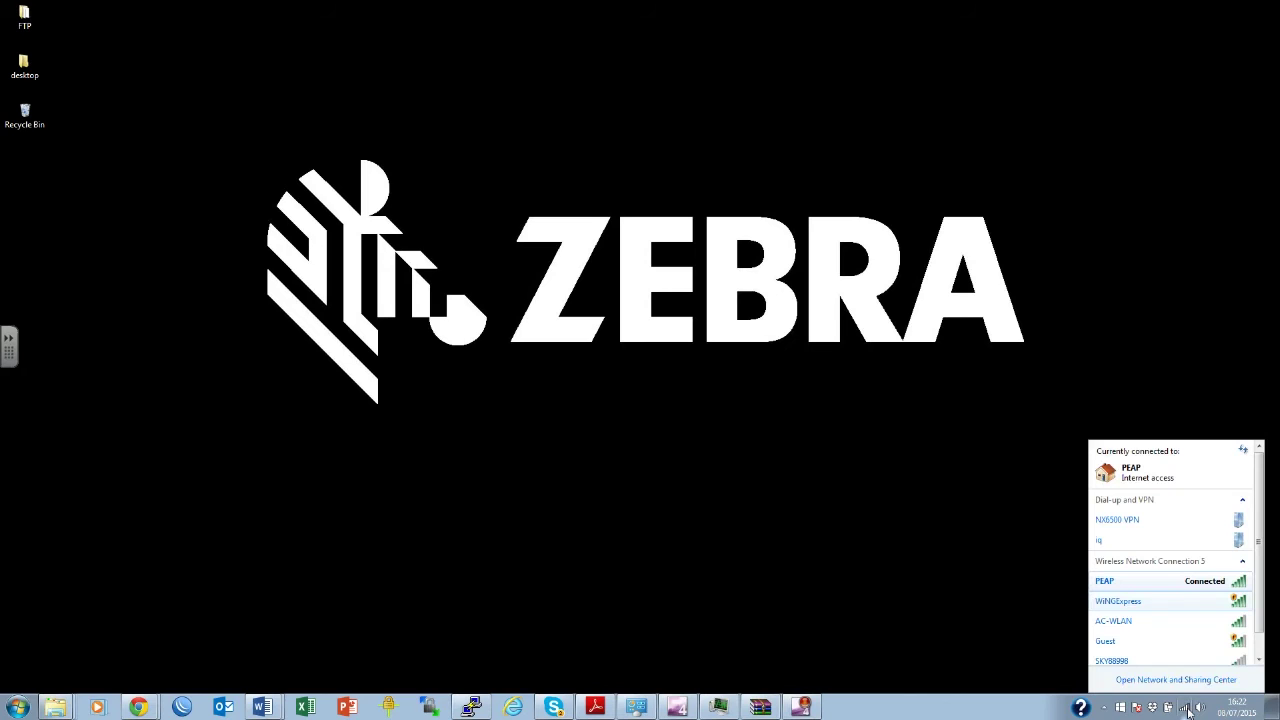
pyautogui.click(1144, 606)
pyautogui.click(1226, 624)
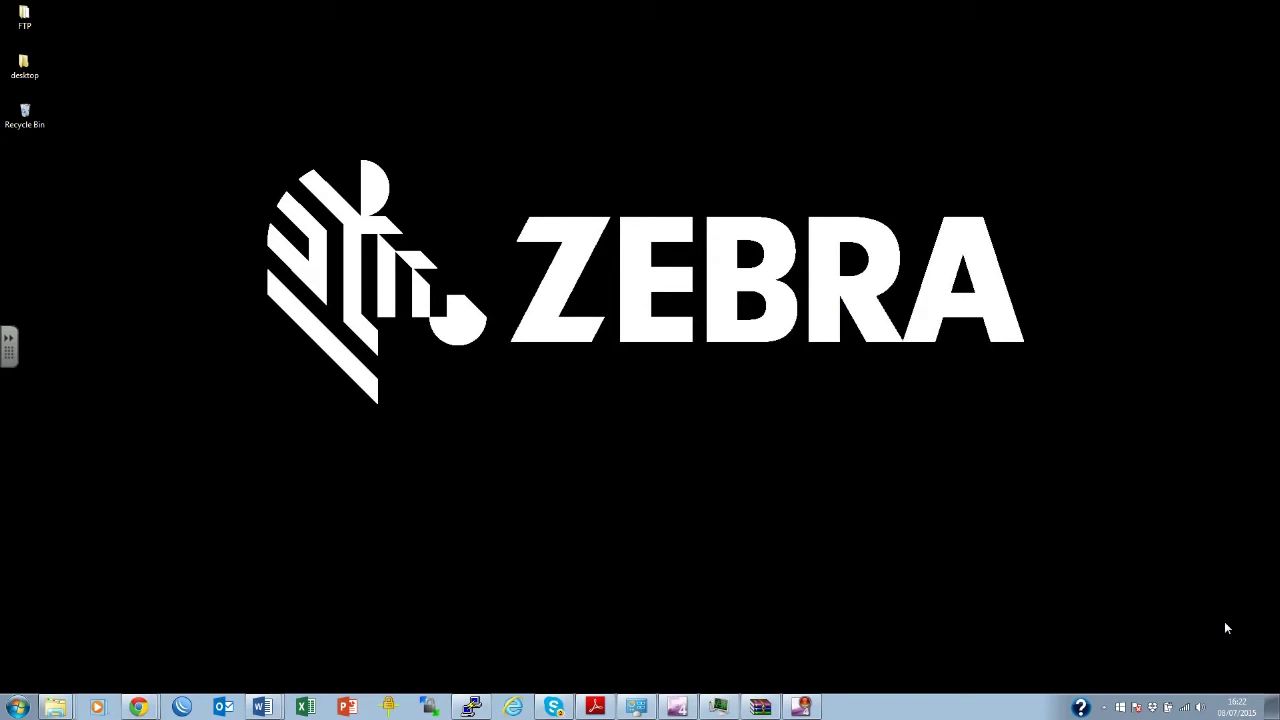
pyautogui.click(1186, 711)
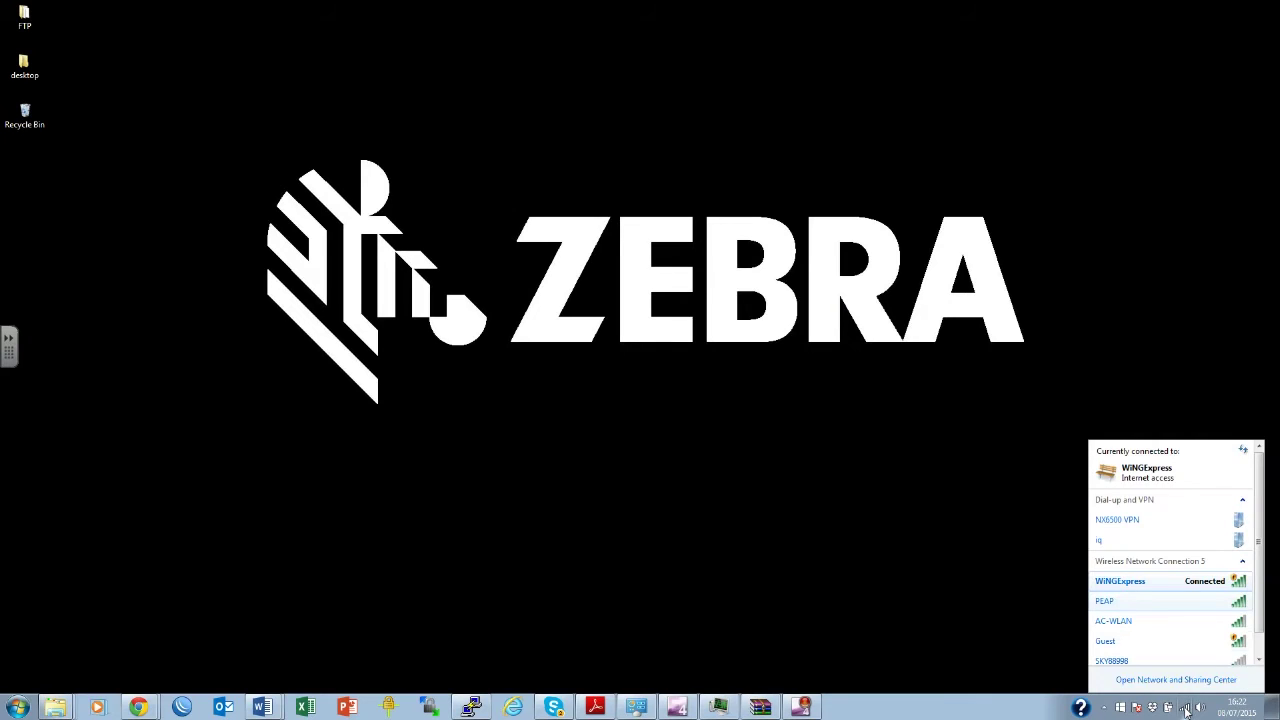
pyautogui.moveTo(1156, 585)
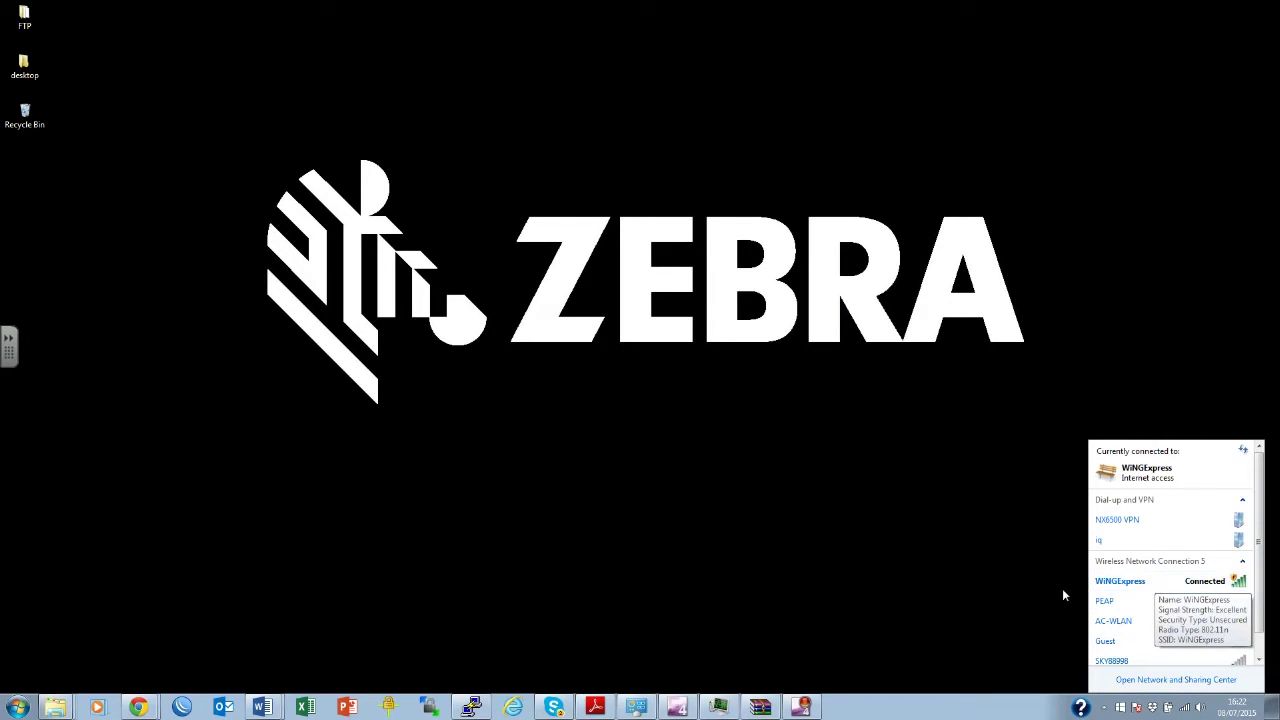
# Open a new maximized Chrome window and enter express.zebra.com in the address bar.
pyautogui.rightClick(138, 708)
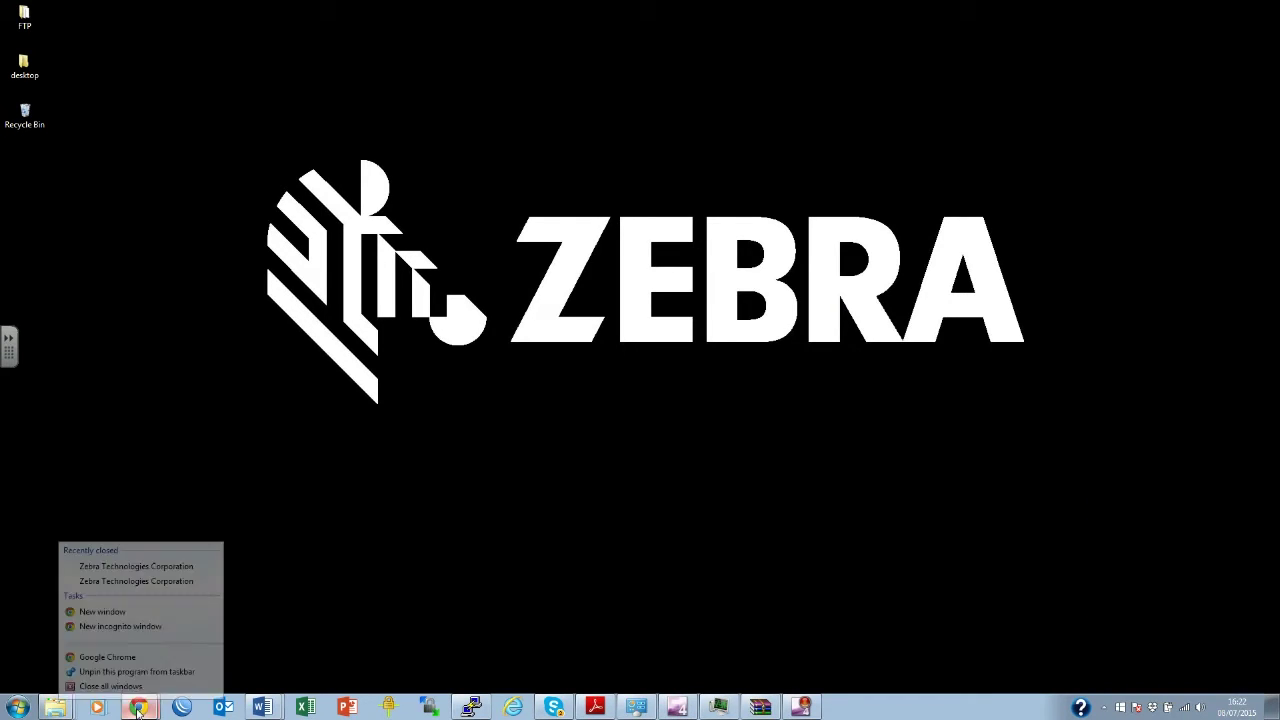
pyautogui.click(140, 657)
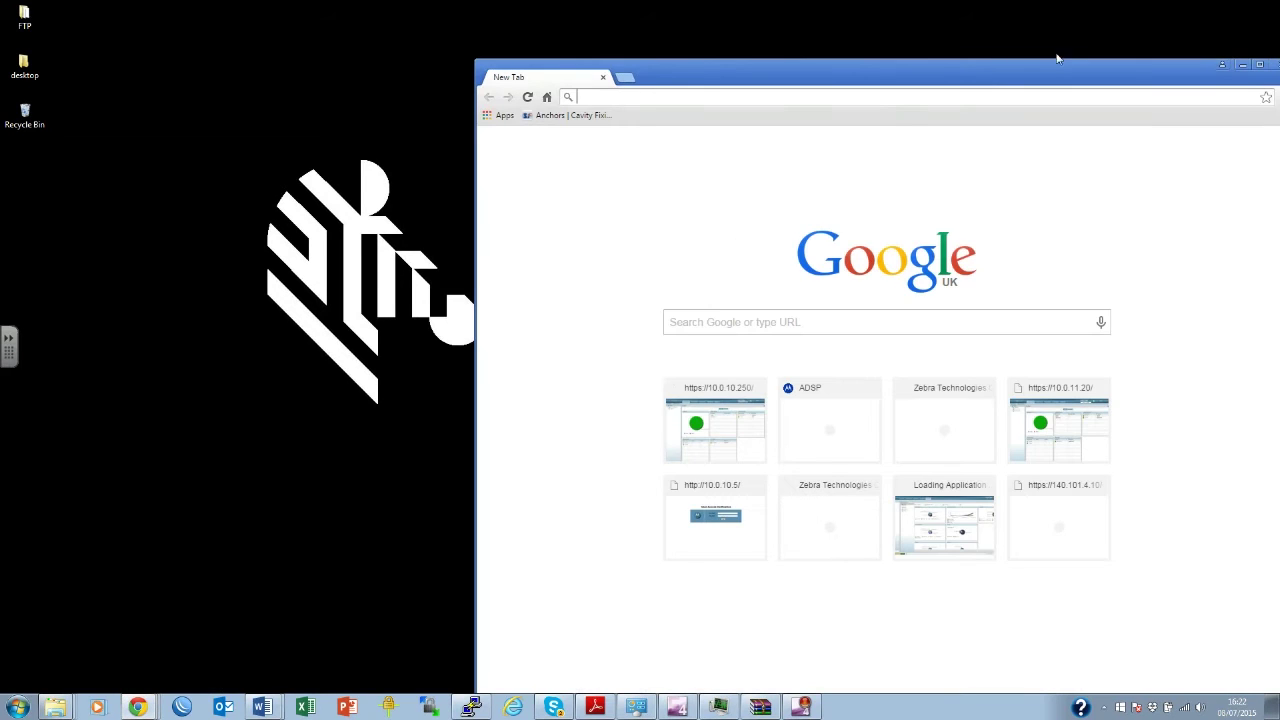
pyautogui.moveTo(1189, 76); pyautogui.dragTo(1131, 70)
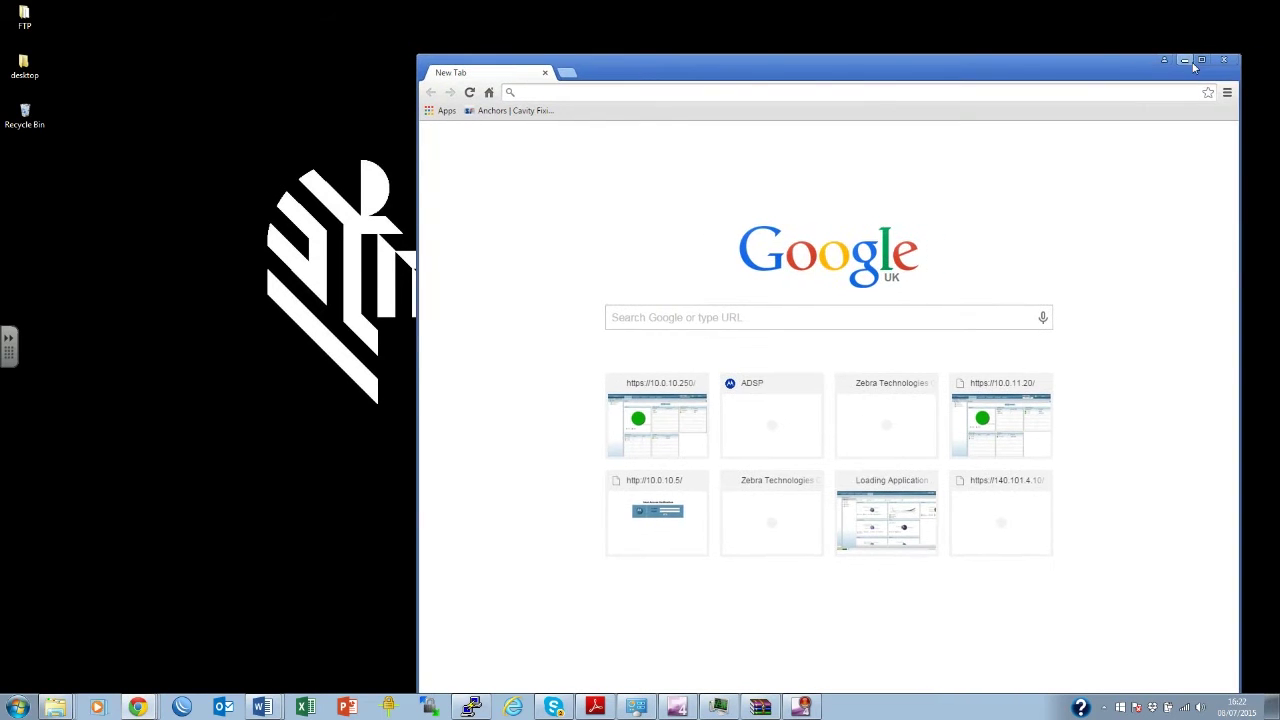
pyautogui.click(1201, 60)
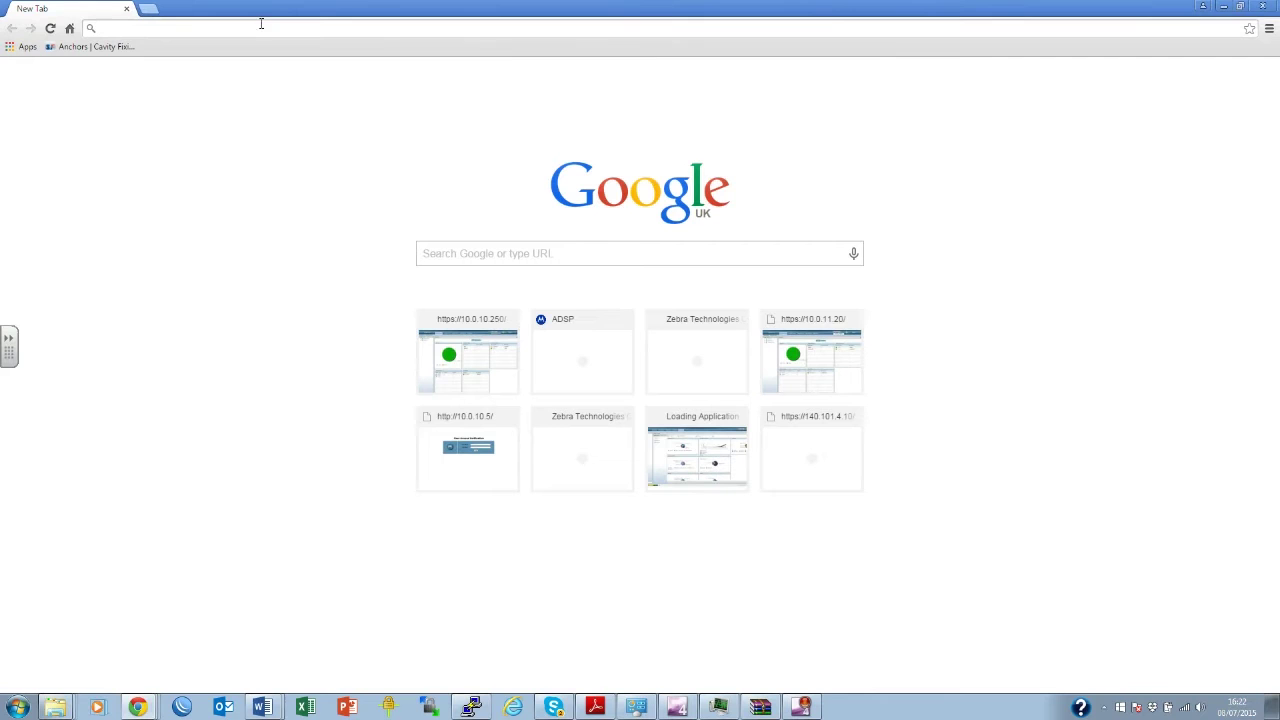
pyautogui.write('express')
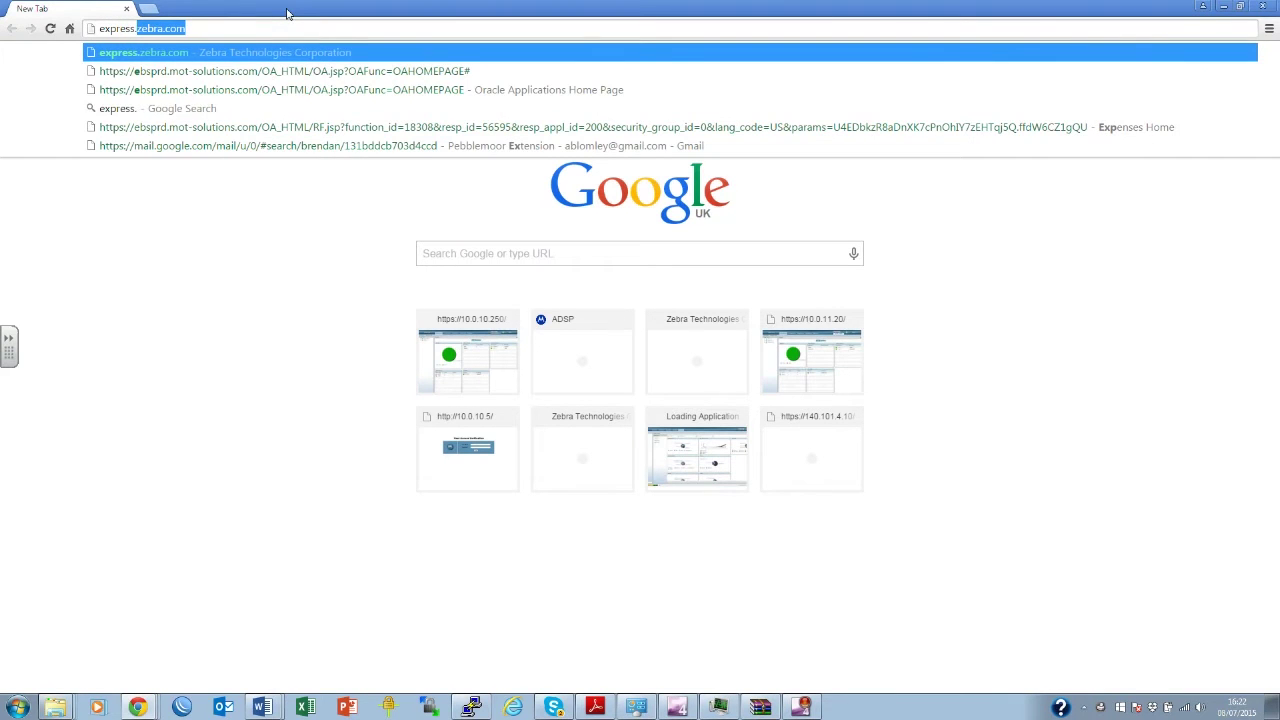
pyautogui.write('.zebra.com')
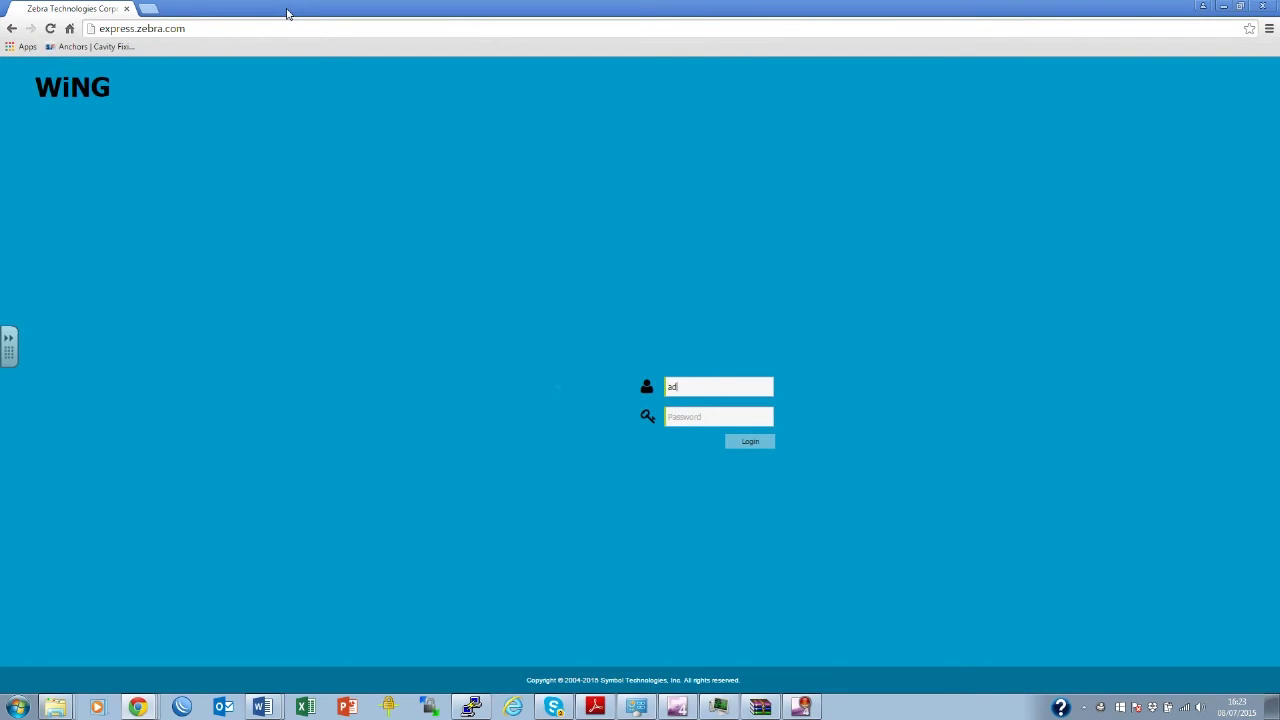
# Log in with the admin credentials and set a new administrator password.
pyautogui.press('Return')
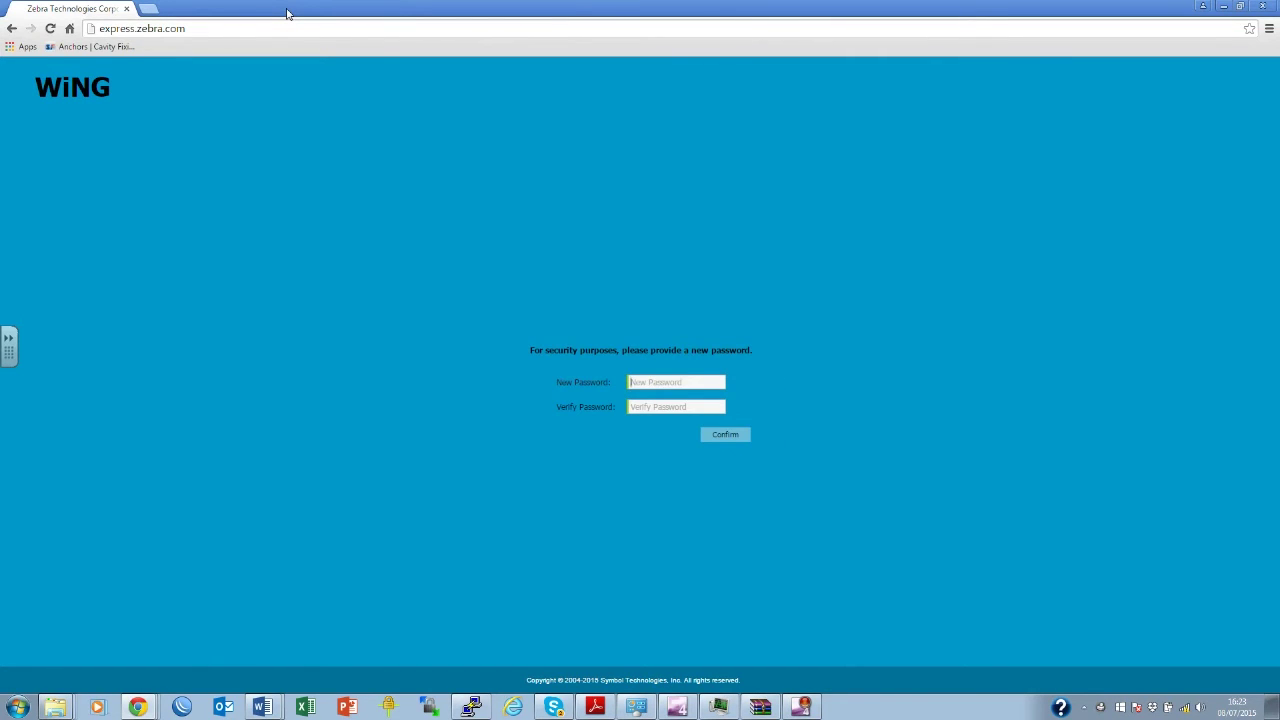
pyautogui.press('Return')
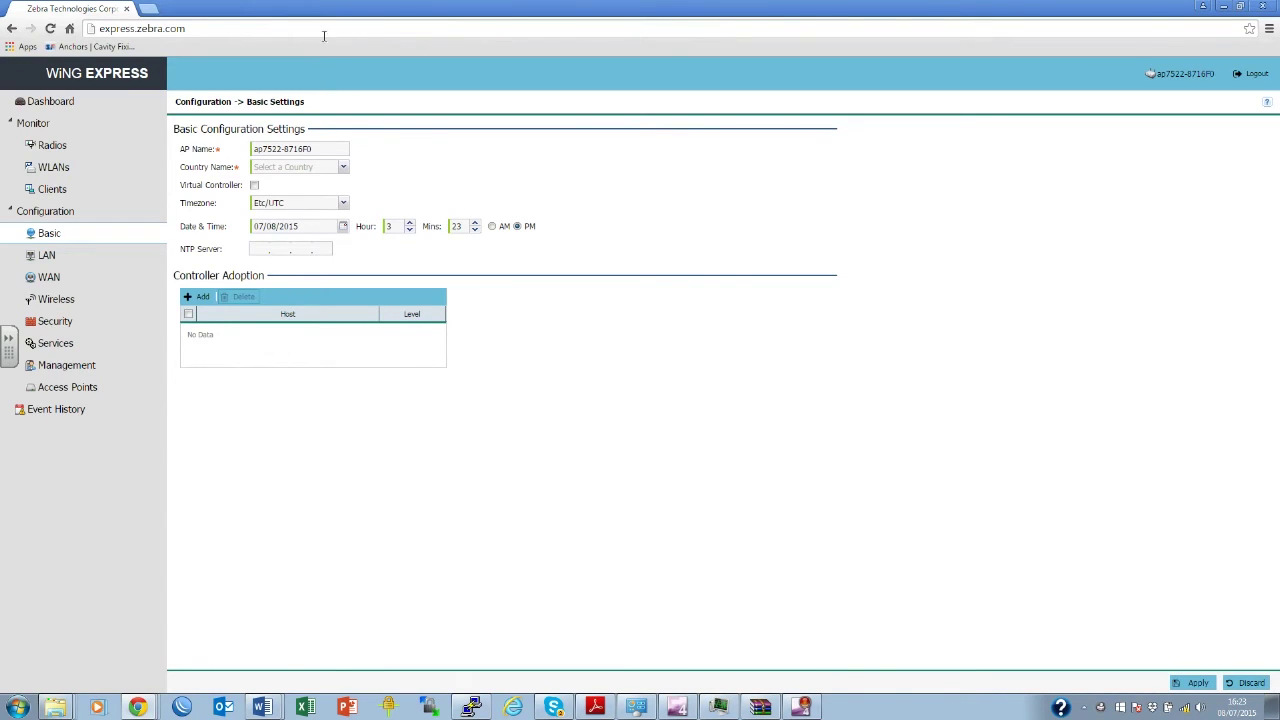
# Set the country to United Kingdom-gb and the timezone to Europe/London.
pyautogui.click(343, 167)
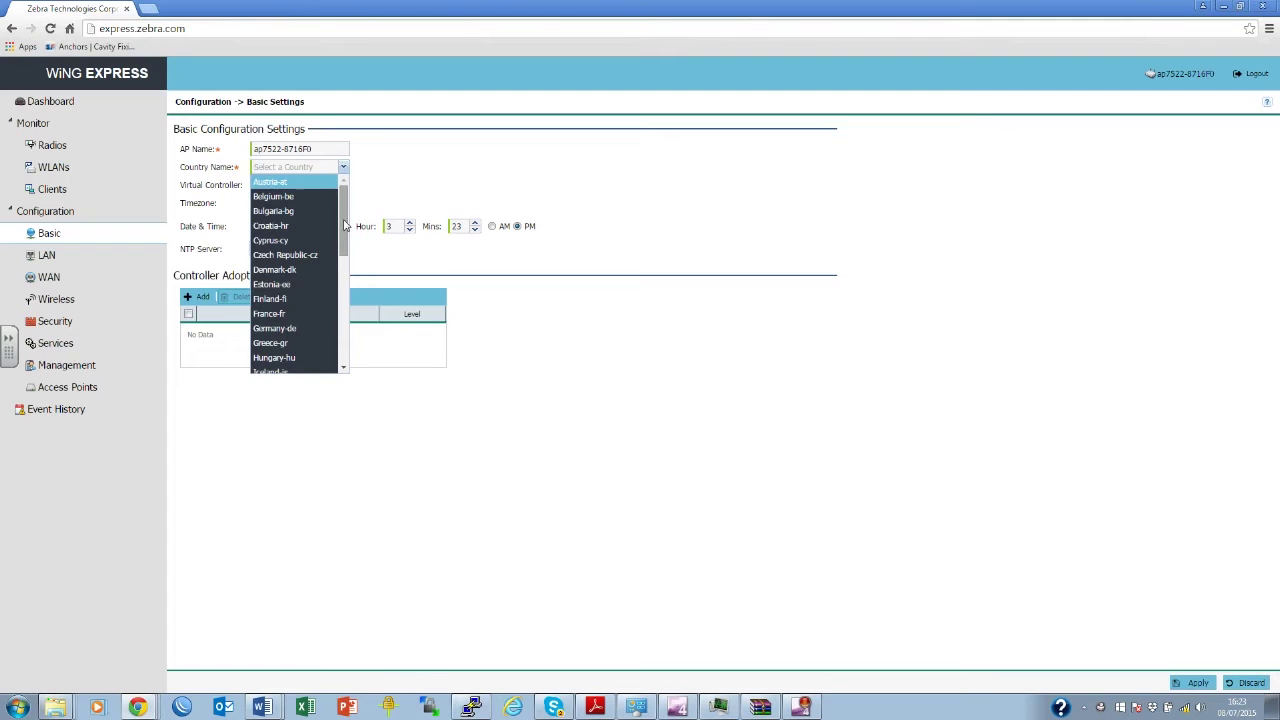
pyautogui.moveTo(344, 226); pyautogui.dragTo(346, 357)
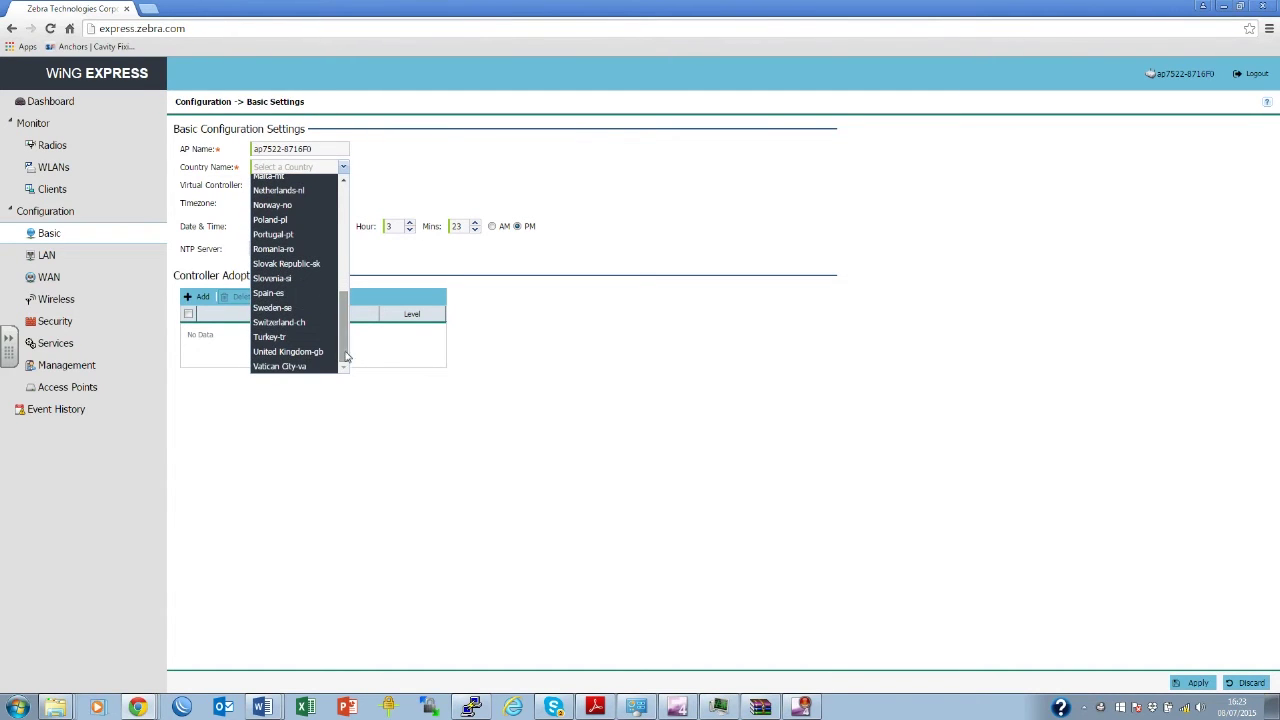
pyautogui.click(320, 352)
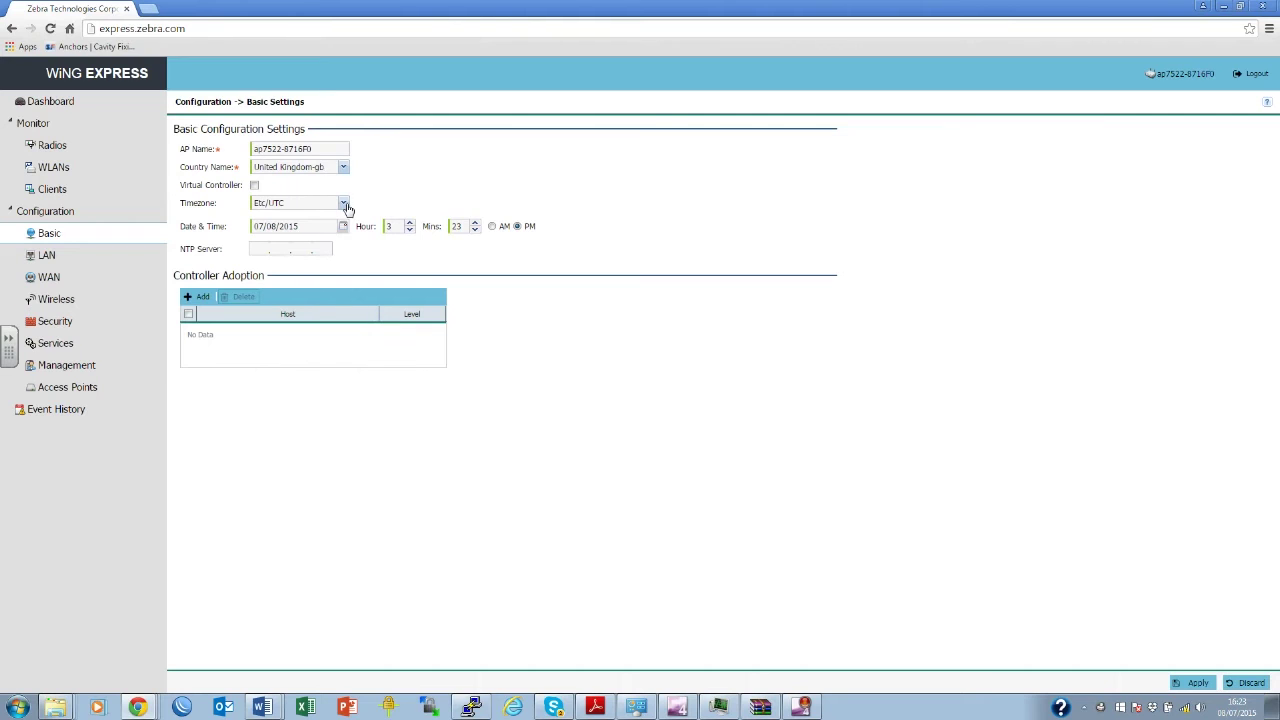
pyautogui.click(344, 204)
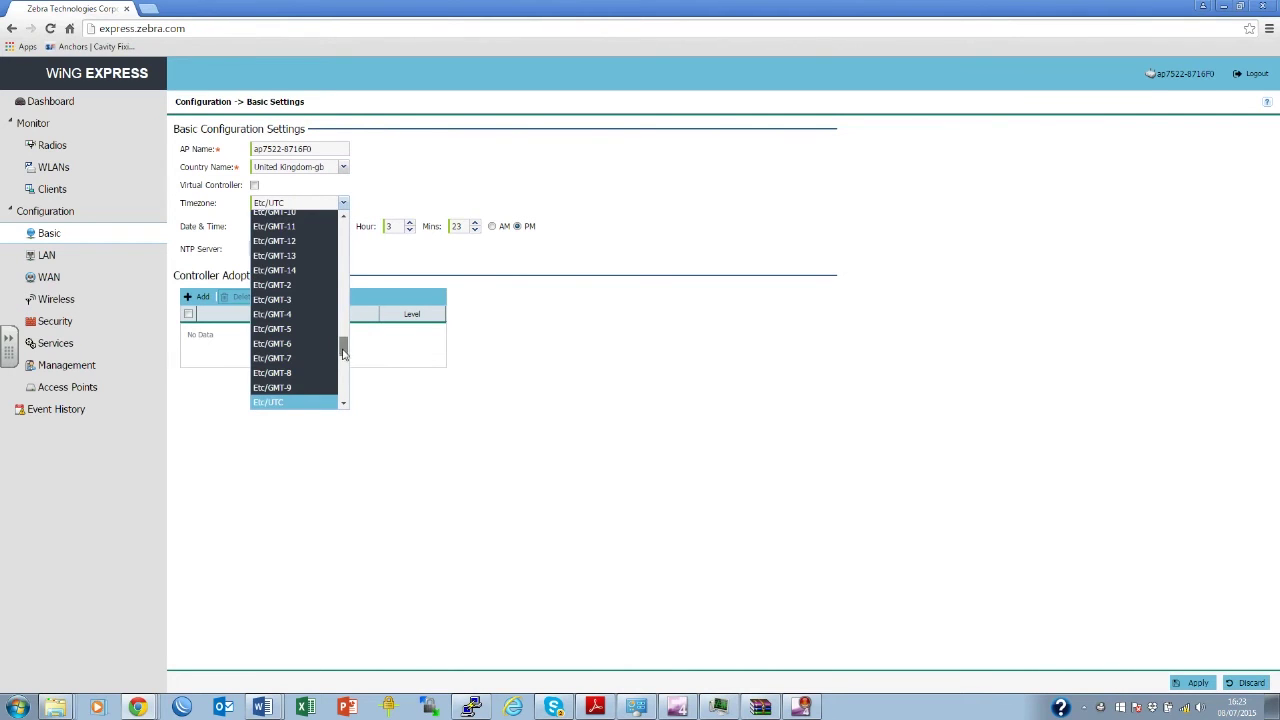
pyautogui.moveTo(343, 352); pyautogui.dragTo(345, 370)
pyautogui.click(328, 390)
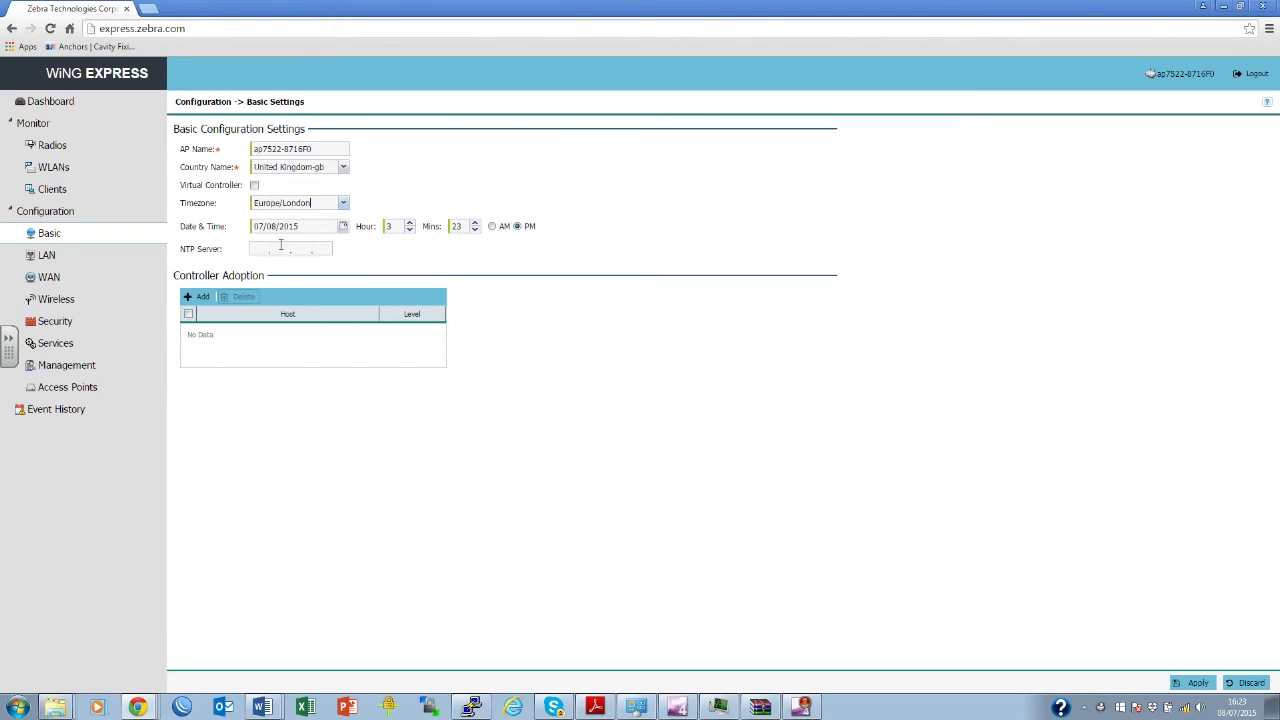
# Enable Virtual Controller, set NTP server 185.53.93.157, apply, then go to the Wireless page.
pyautogui.click(255, 186)
pyautogui.click(257, 248)
pyautogui.write('185 . ')
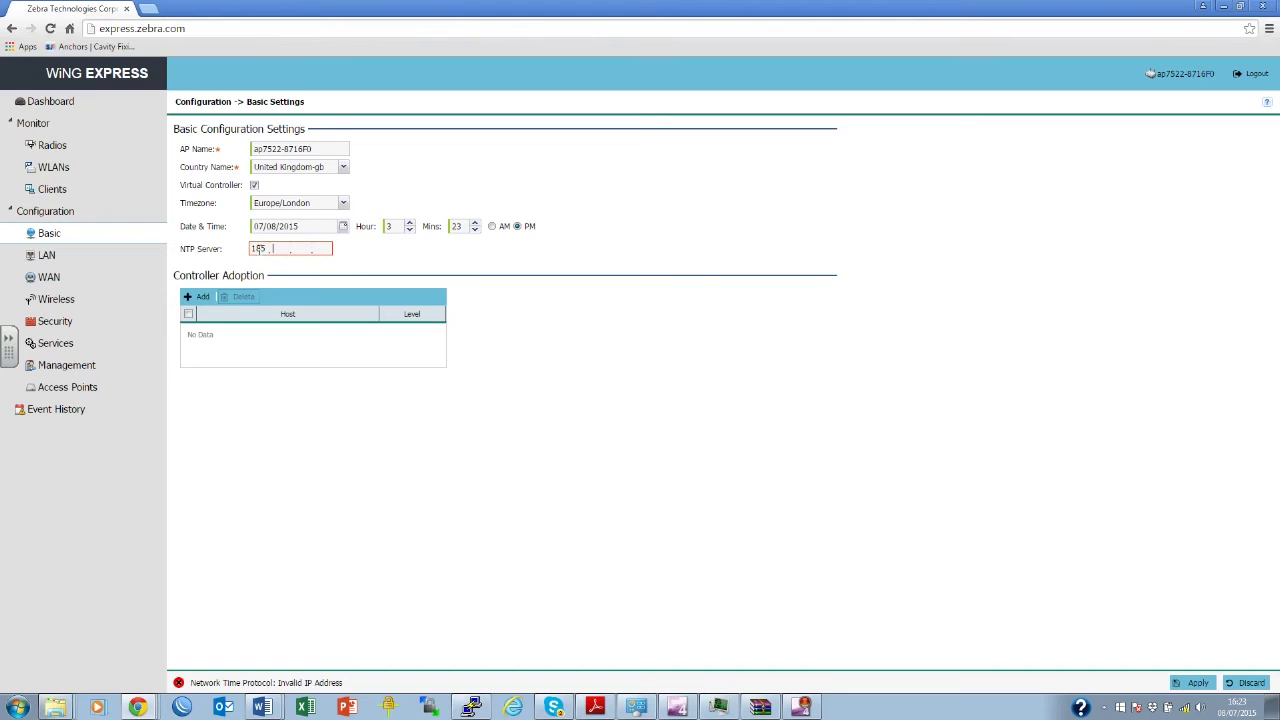
pyautogui.write('53 . 93 . 157')
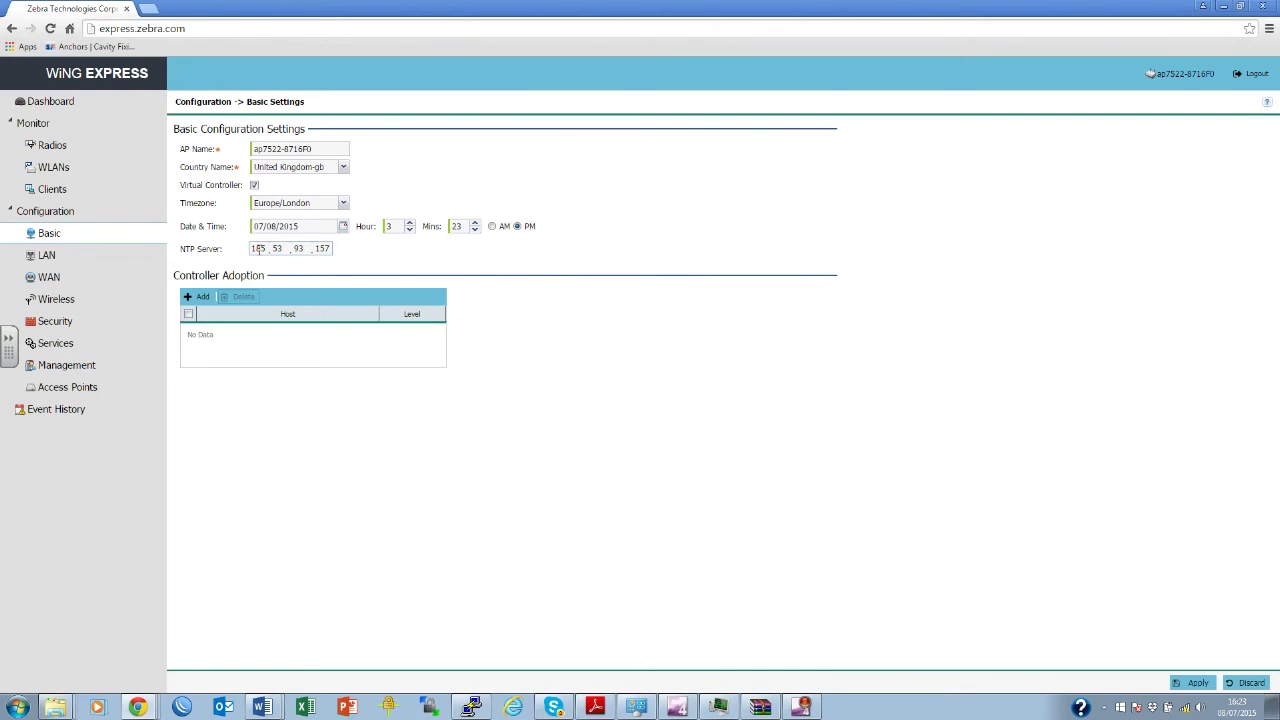
pyautogui.click(1198, 683)
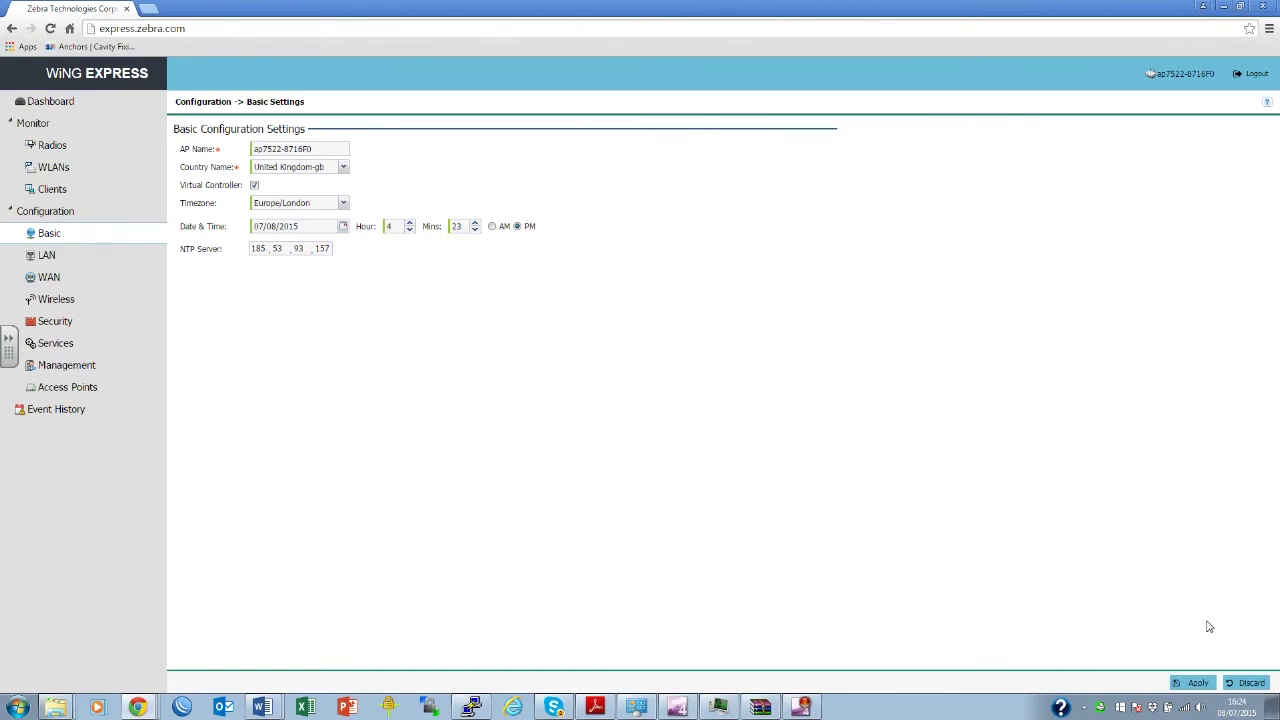
pyautogui.click(62, 305)
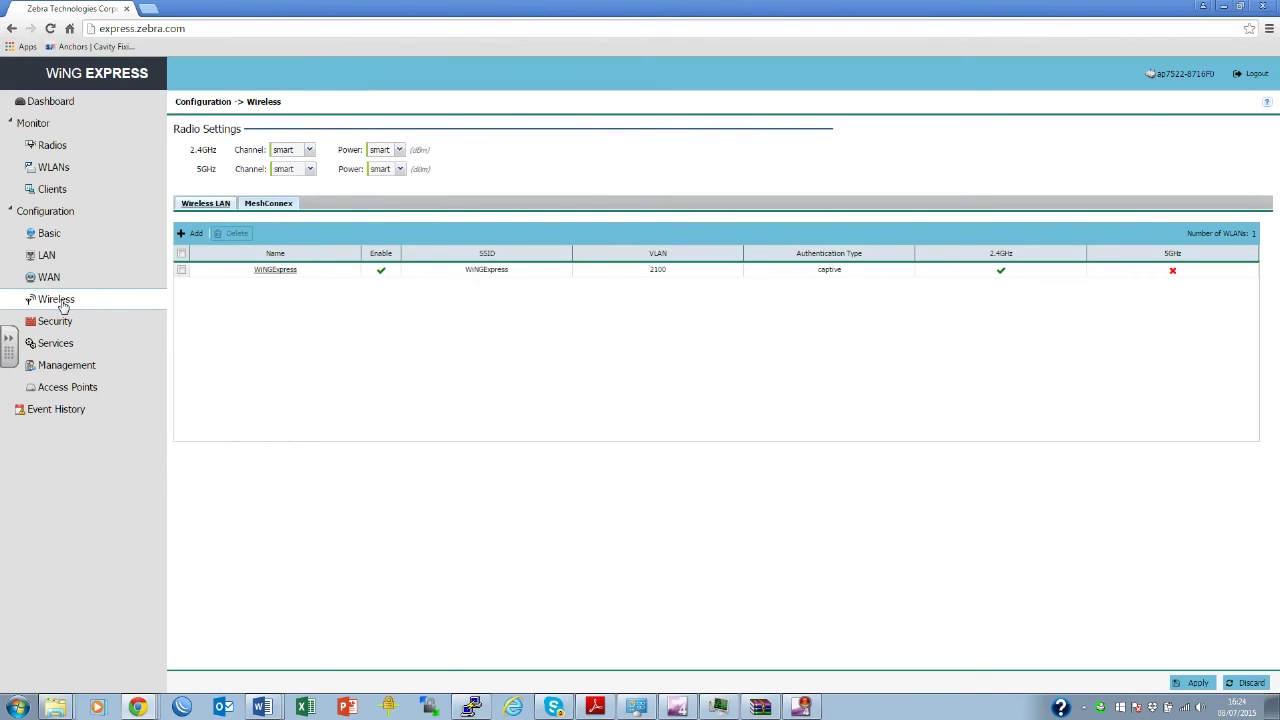
# Add an enabled WLAN named WingE-Demo with SSID WingE-Demo on 2.4 GHz and 5 GHz.
pyautogui.click(189, 238)
pyautogui.click(262, 150)
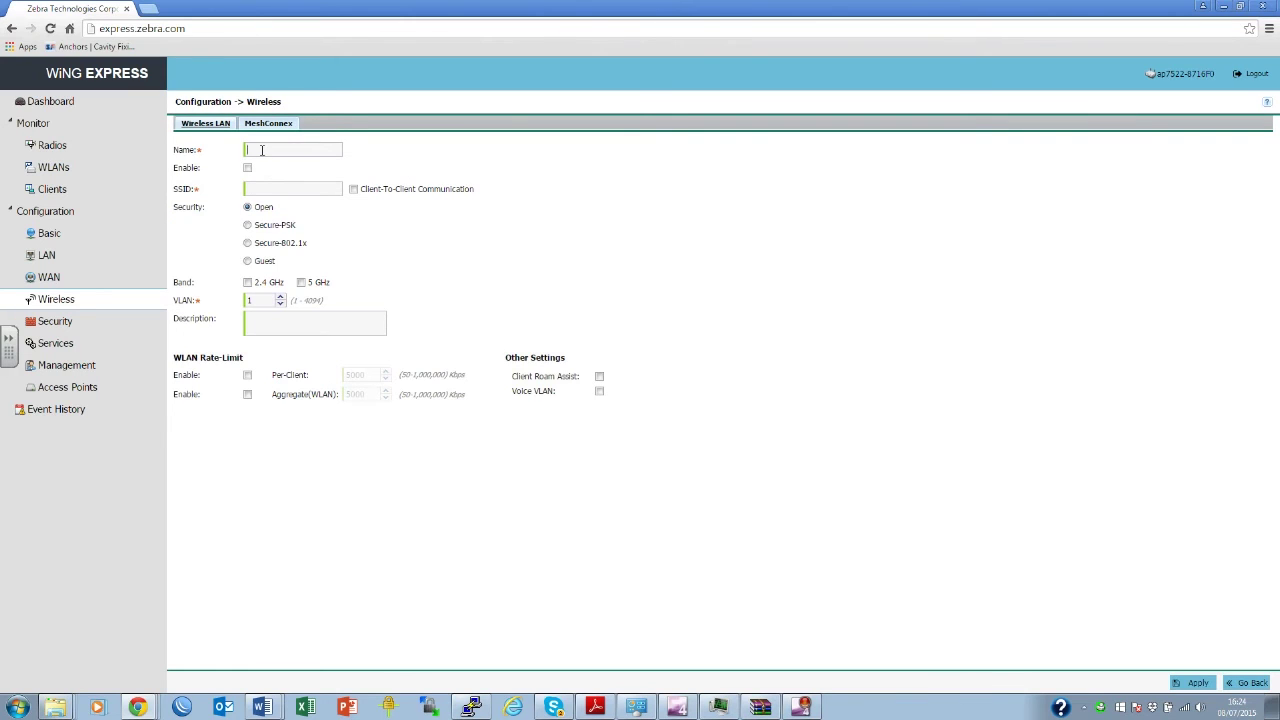
pyautogui.write('WingE-Demo')
pyautogui.click(247, 167)
pyautogui.click(261, 187)
pyautogui.write('WingE-Demo')
pyautogui.click(247, 282)
pyautogui.click(301, 283)
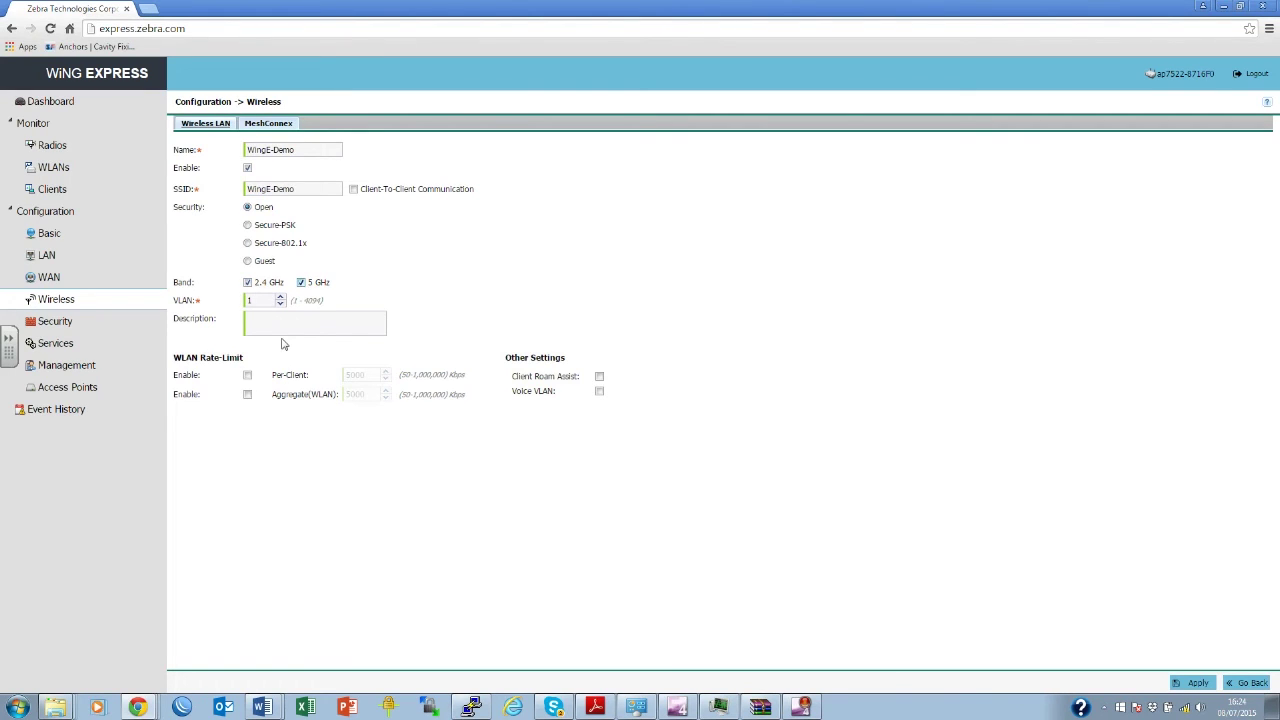
# Secure it with Secure-PSK, WPA2-CCMP and a pre-shared key, shown in plain text.
pyautogui.click(247, 225)
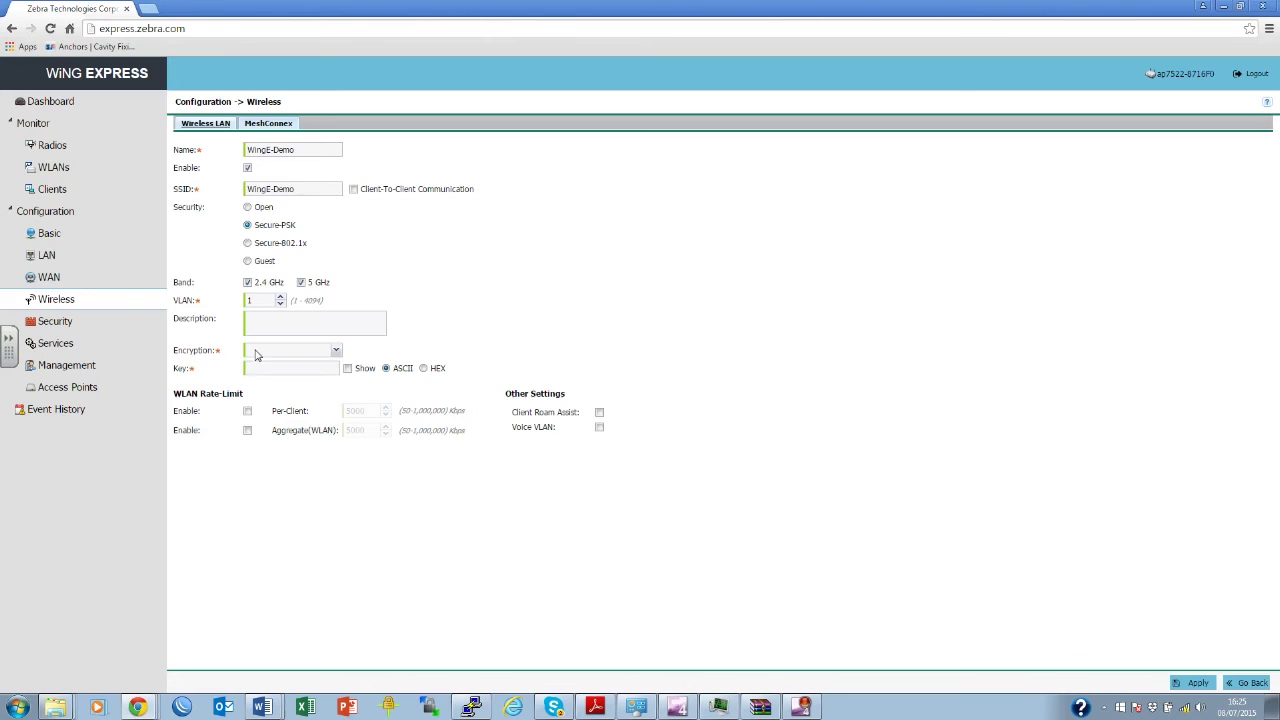
pyautogui.click(337, 352)
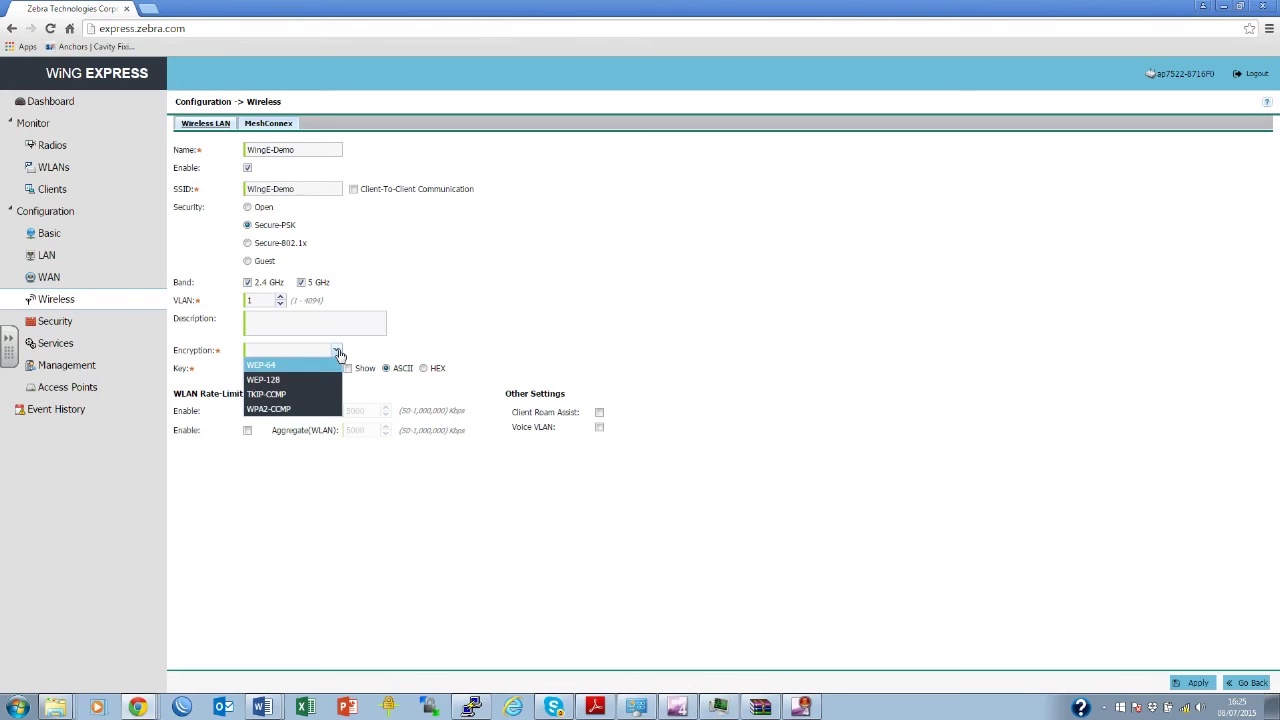
pyautogui.click(302, 410)
pyautogui.click(272, 369)
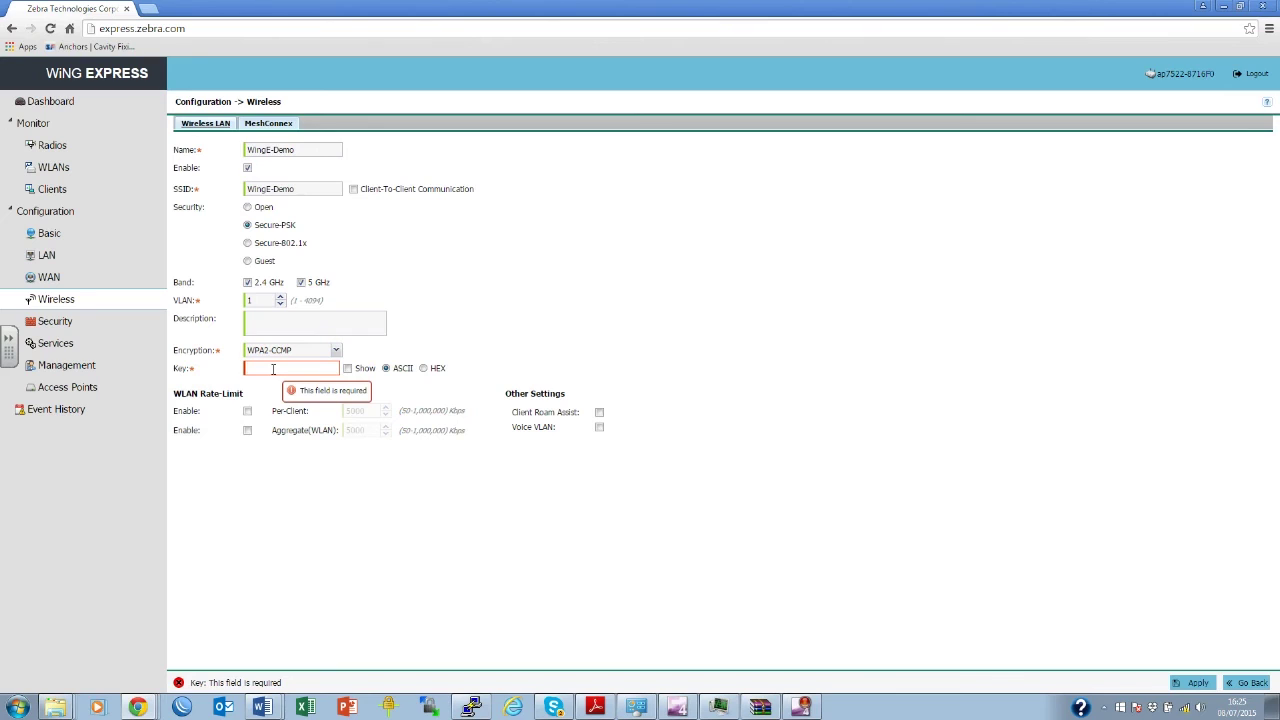
pyautogui.write('•••••')
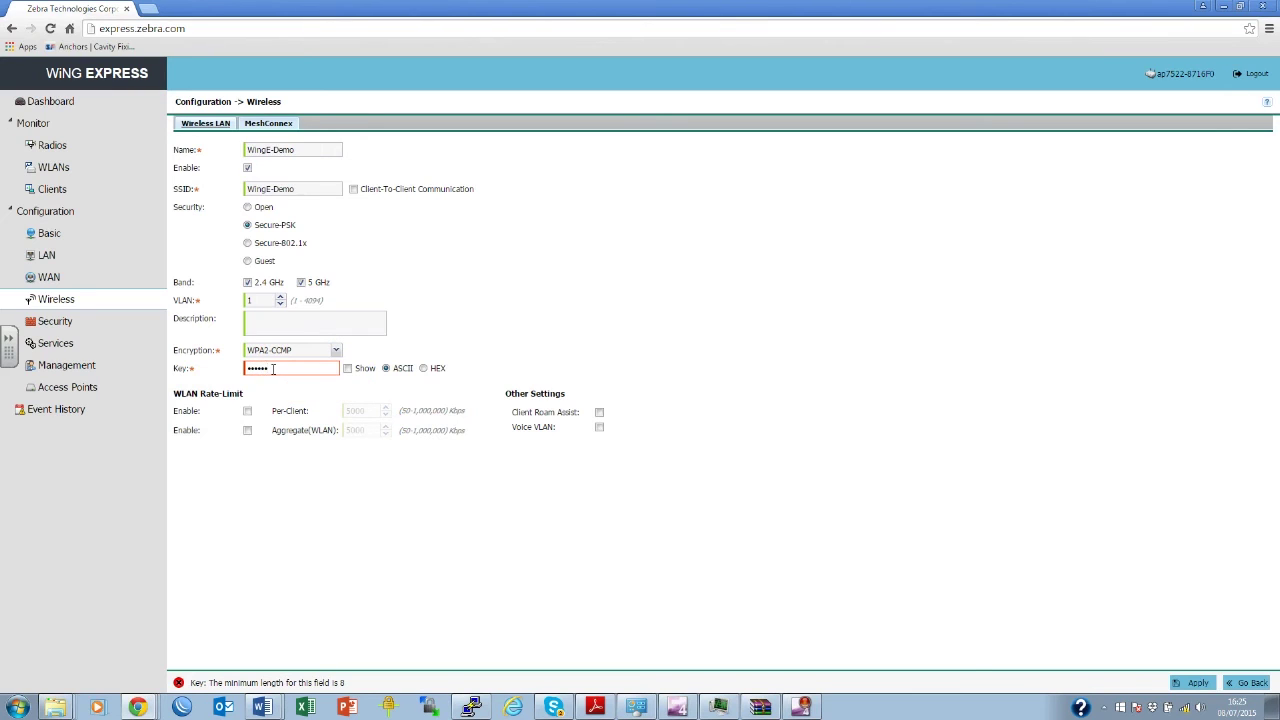
pyautogui.write('••••••')
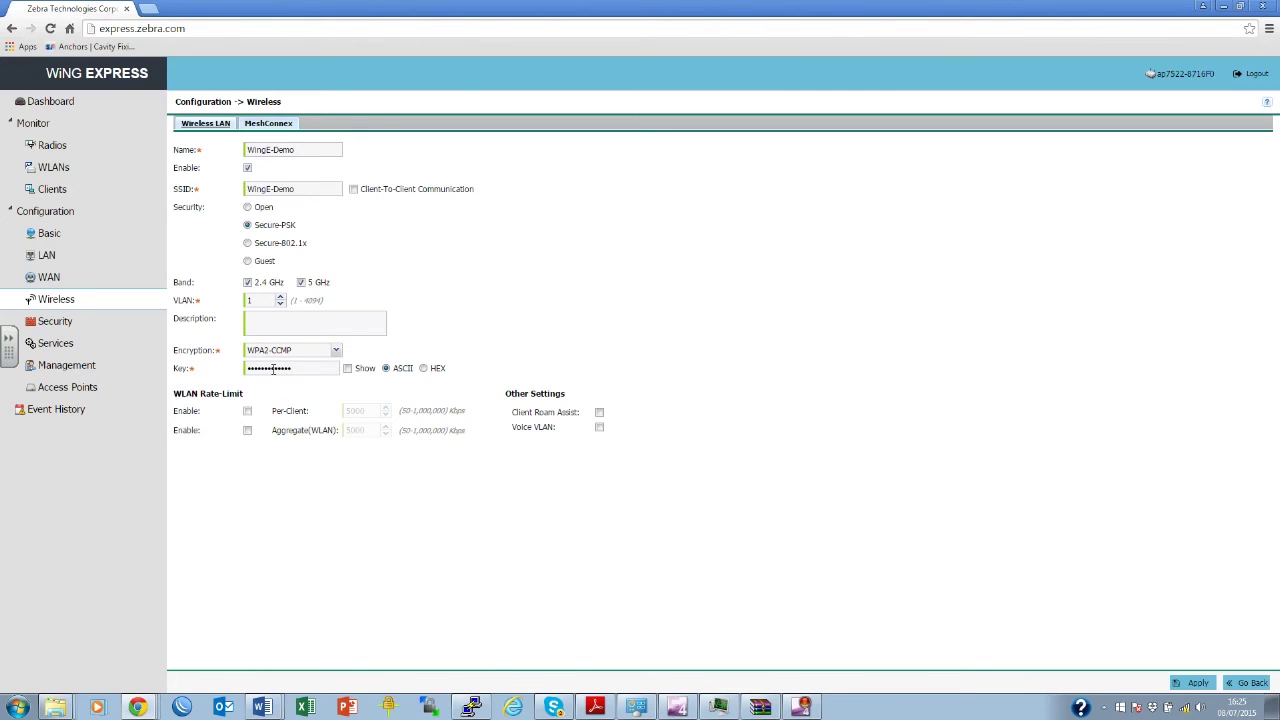
pyautogui.click(348, 368)
# Apply the WLAN settings and refresh the Managed Access Points list.
pyautogui.click(1207, 687)
pyautogui.click(77, 390)
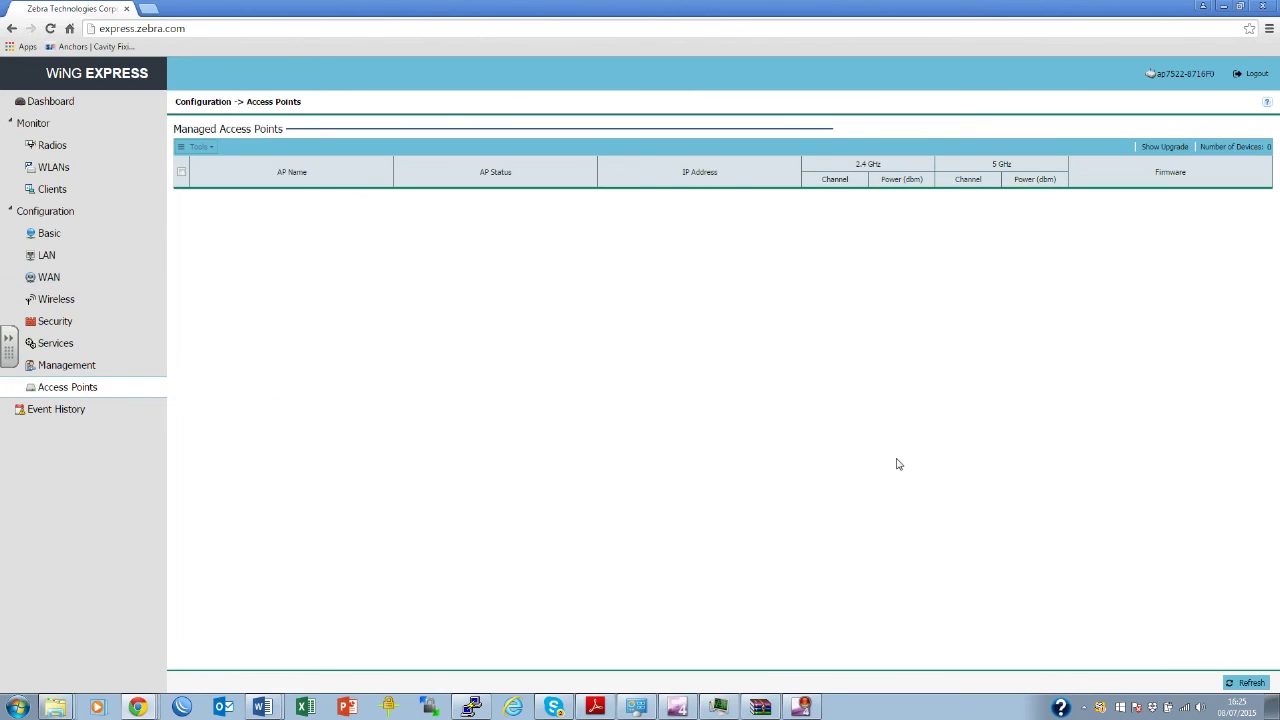
pyautogui.click(1248, 684)
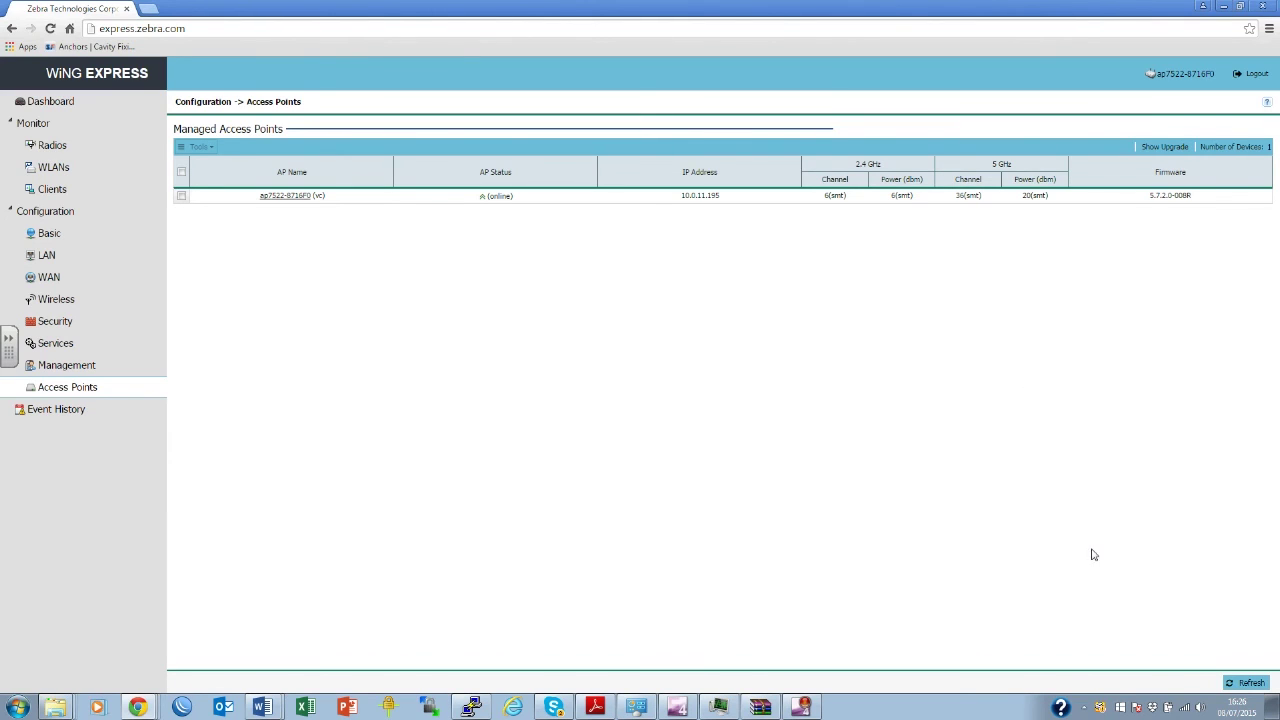
# Connect to the WingE-Demo wireless network using its security key.
pyautogui.click(1186, 709)
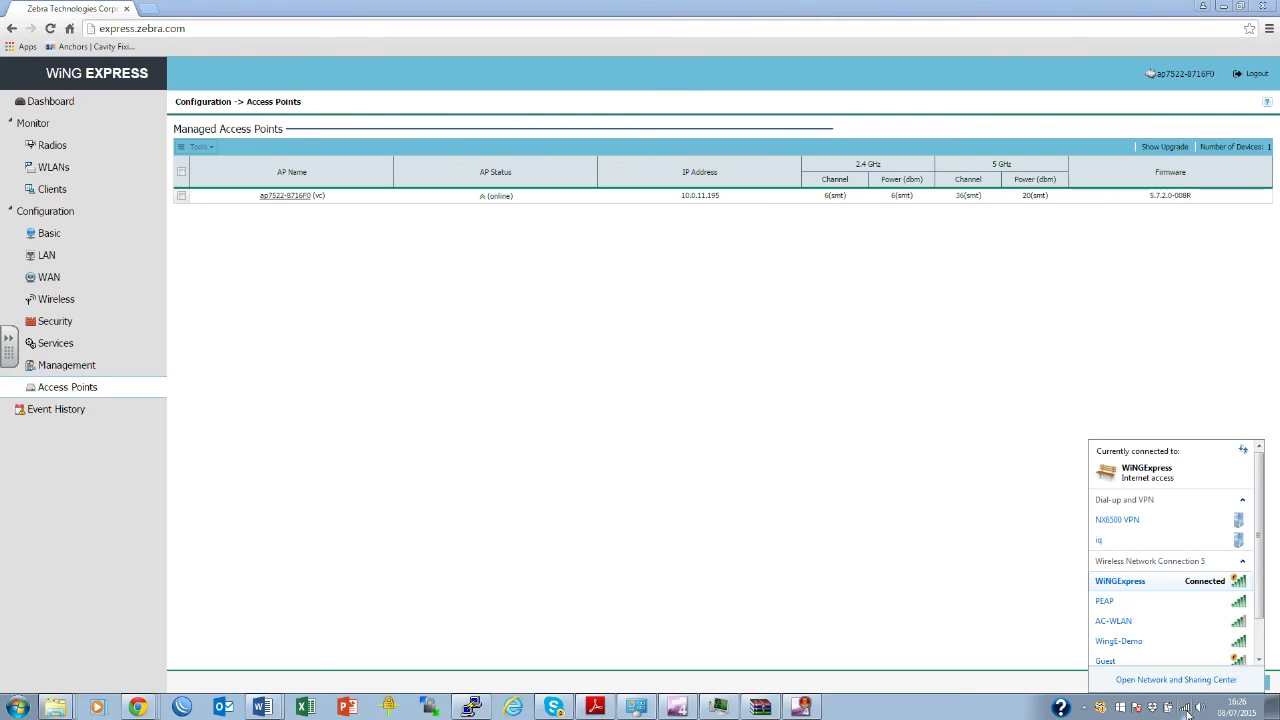
pyautogui.click(1135, 643)
pyautogui.click(1221, 654)
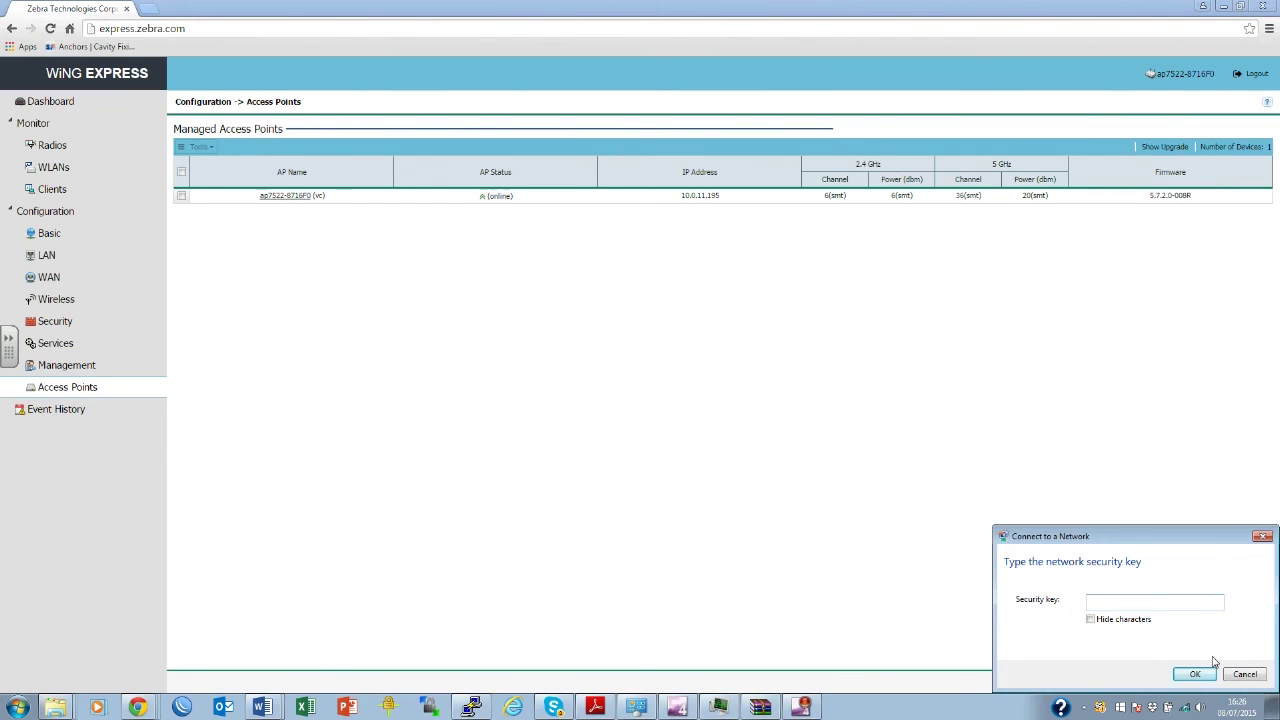
pyautogui.press('Return')
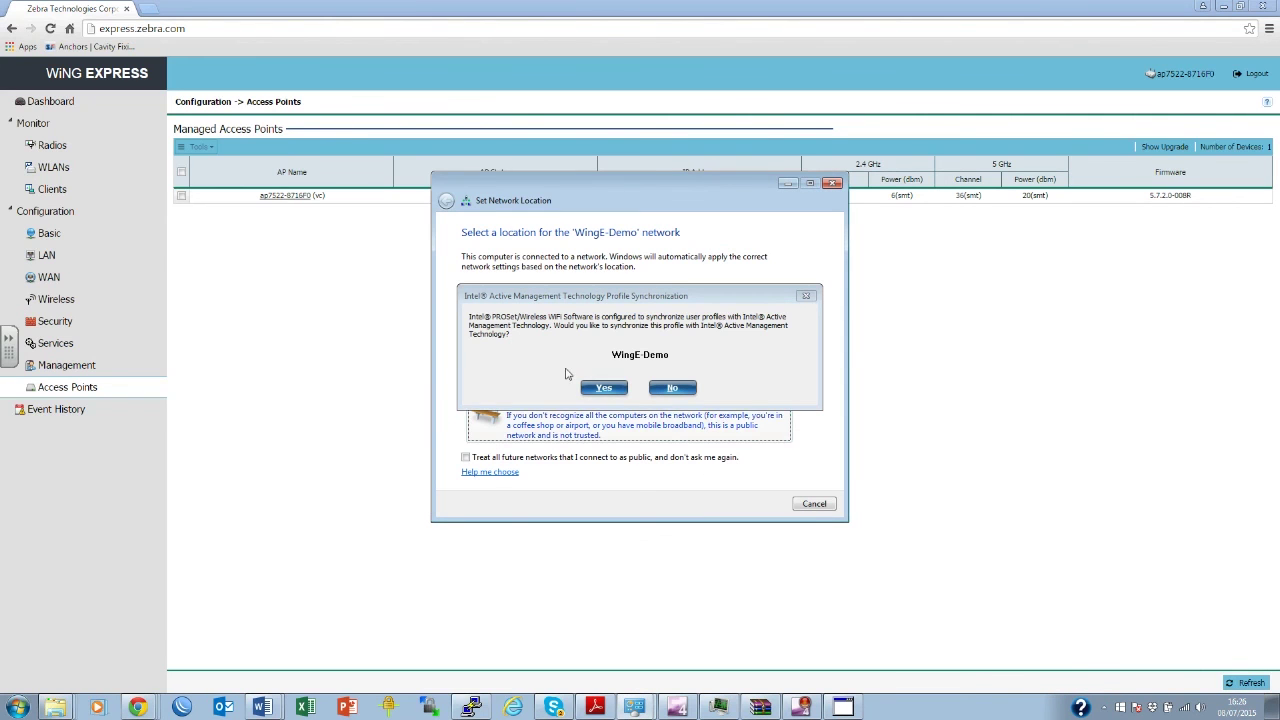
# Accept the Intel profile prompt and set the network location to Work.
pyautogui.click(604, 387)
pyautogui.click(586, 371)
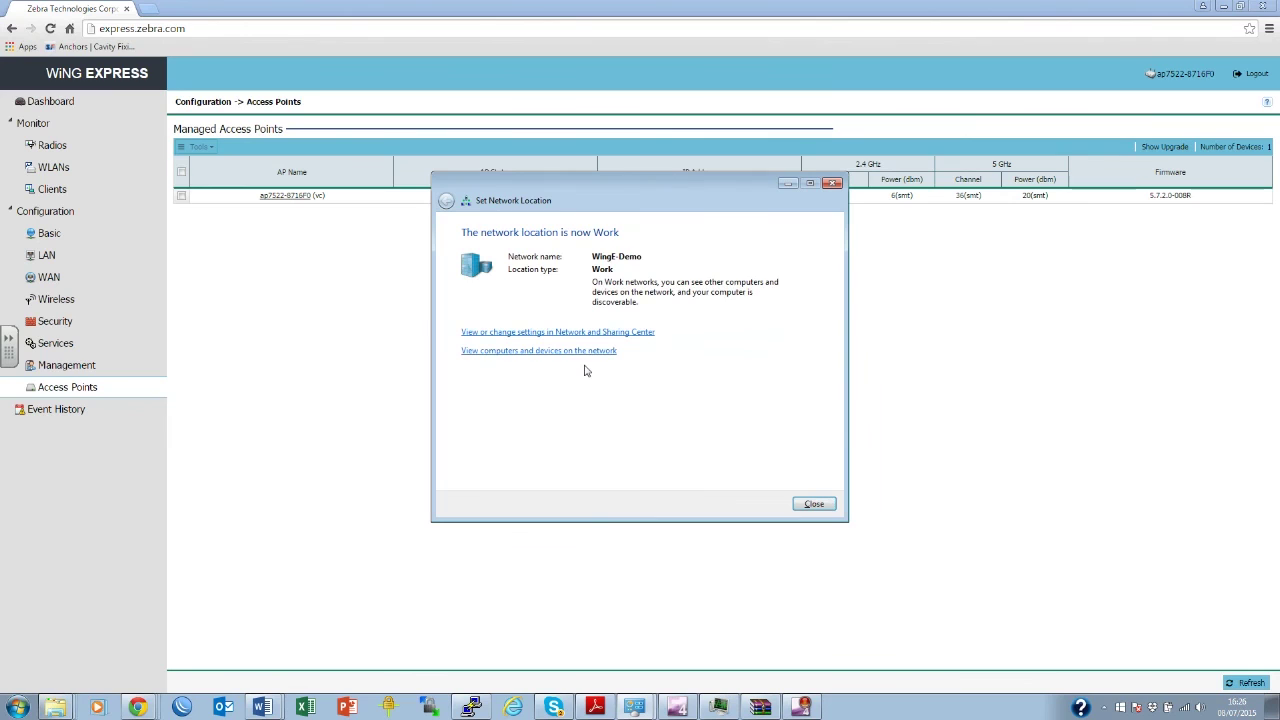
pyautogui.click(812, 504)
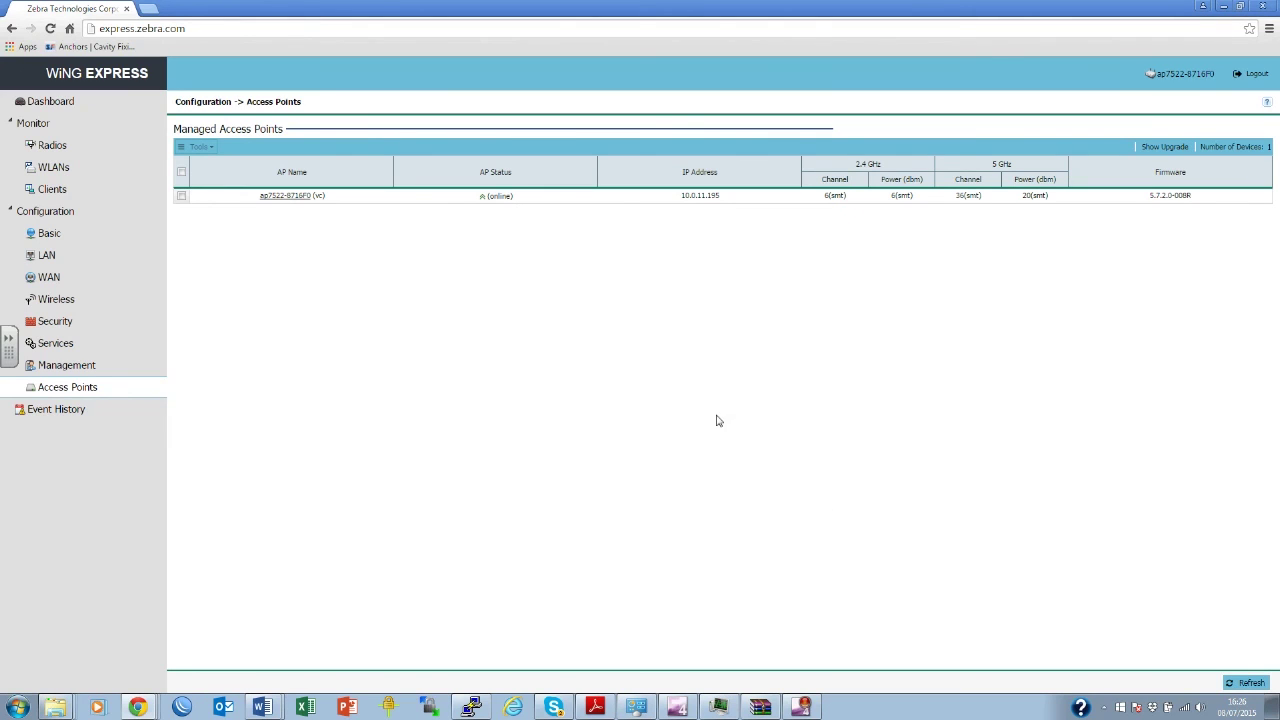
# Browse to 10.0.11.195 and sign in with the admin credentials.
pyautogui.click(300, 28)
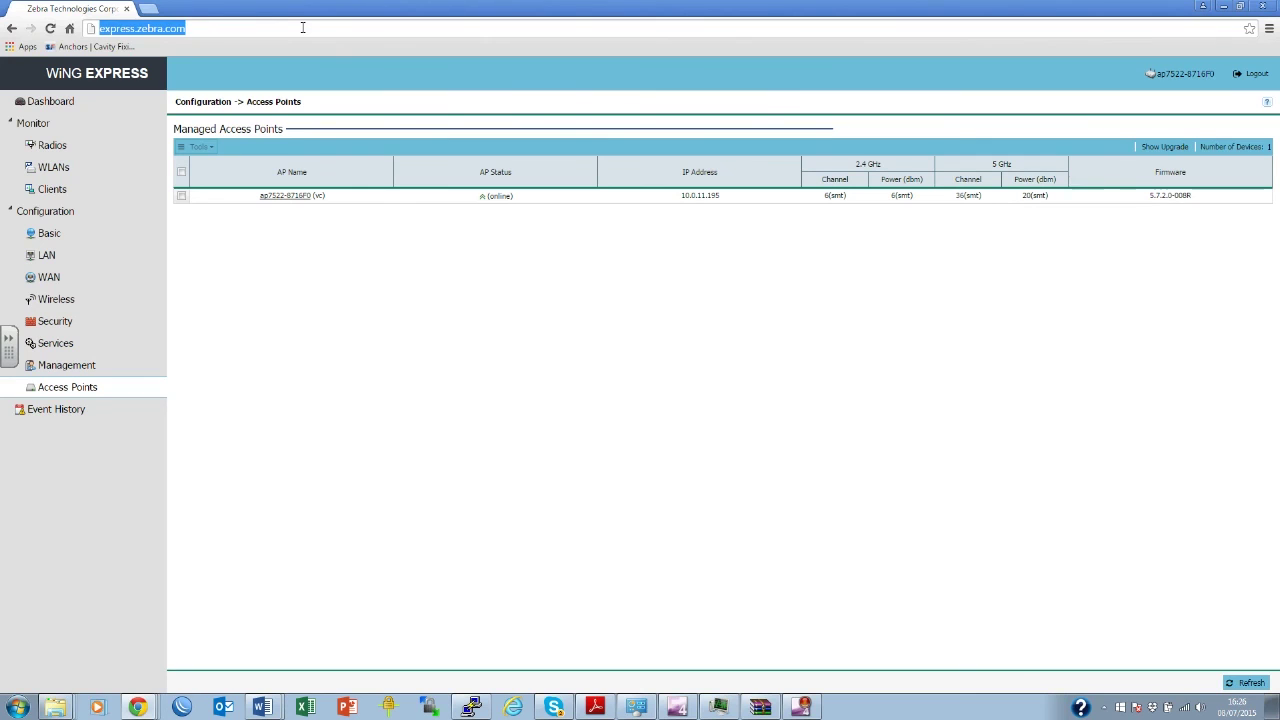
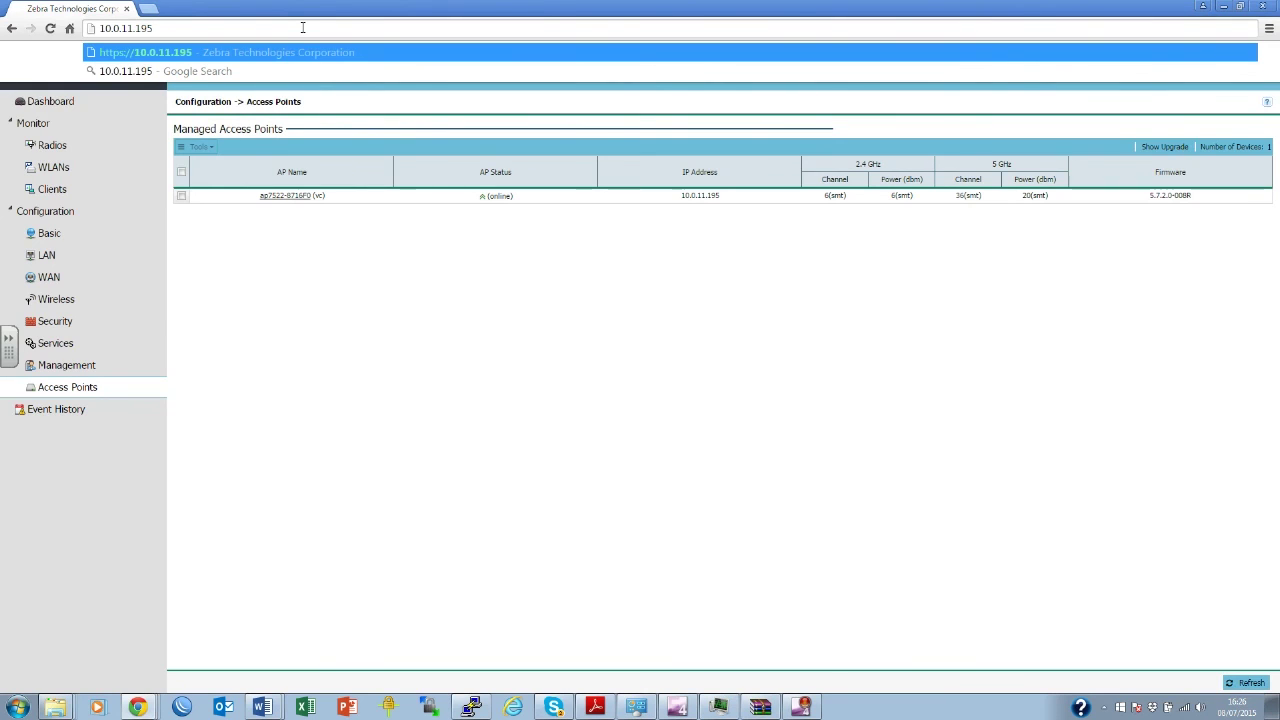
pyautogui.press('Return')
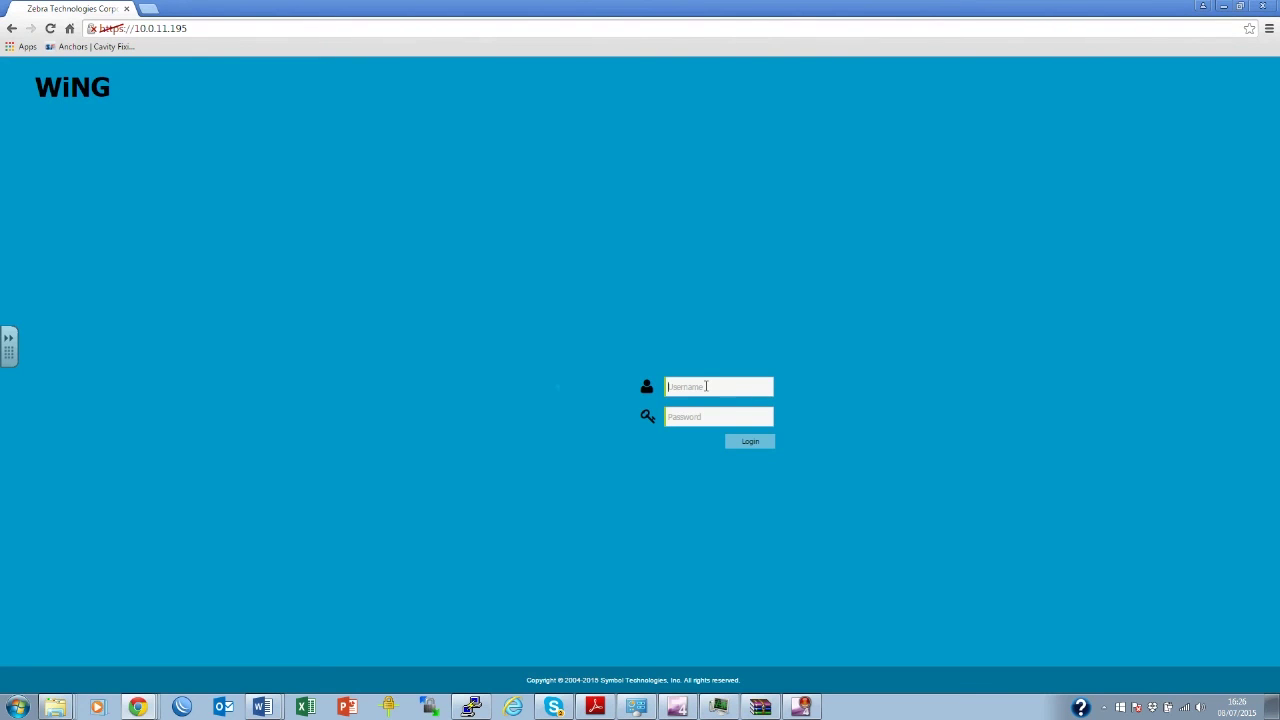
pyautogui.press('Return')
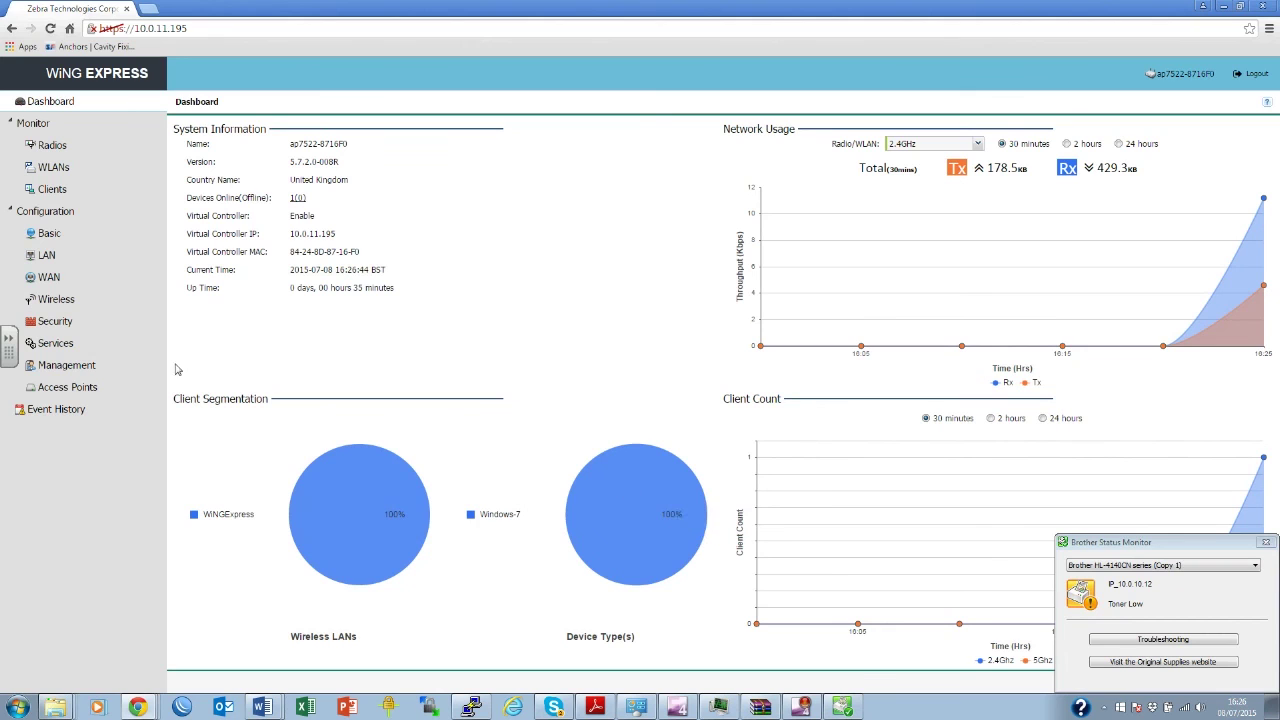
# Delete only the default WiNGExpress WLAN, apply the change, and open Services.
pyautogui.click(50, 305)
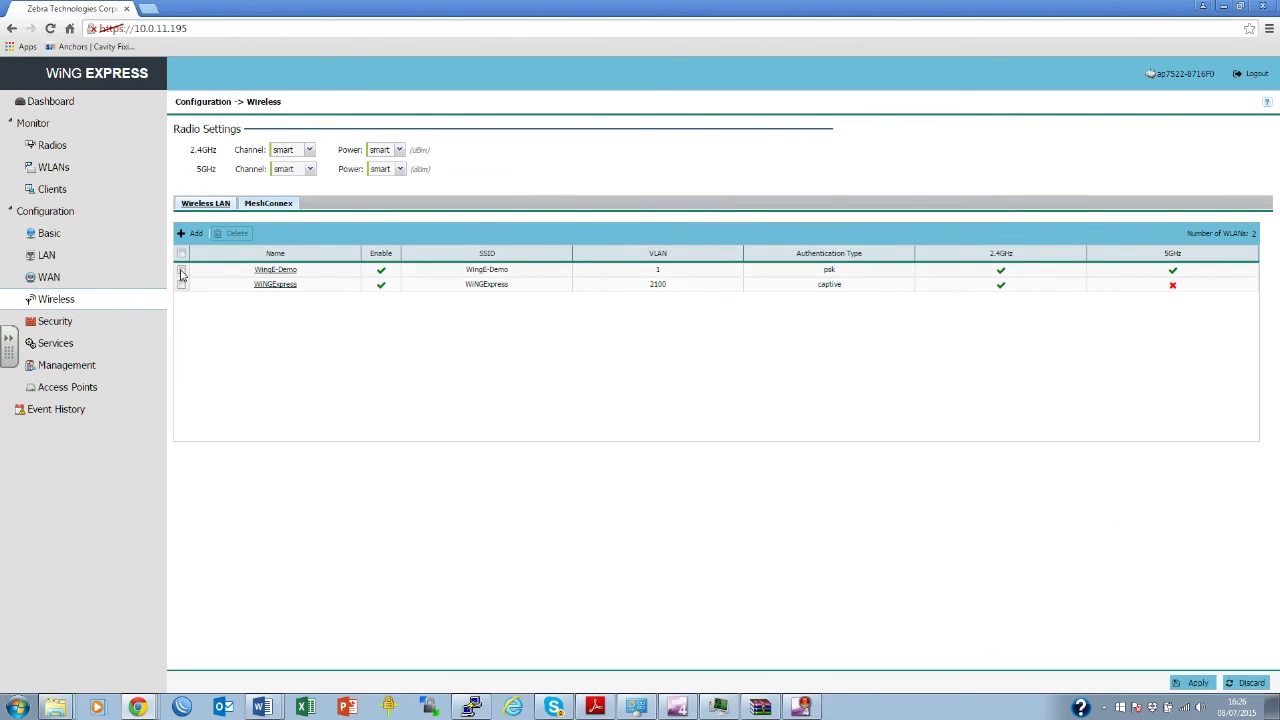
pyautogui.click(181, 271)
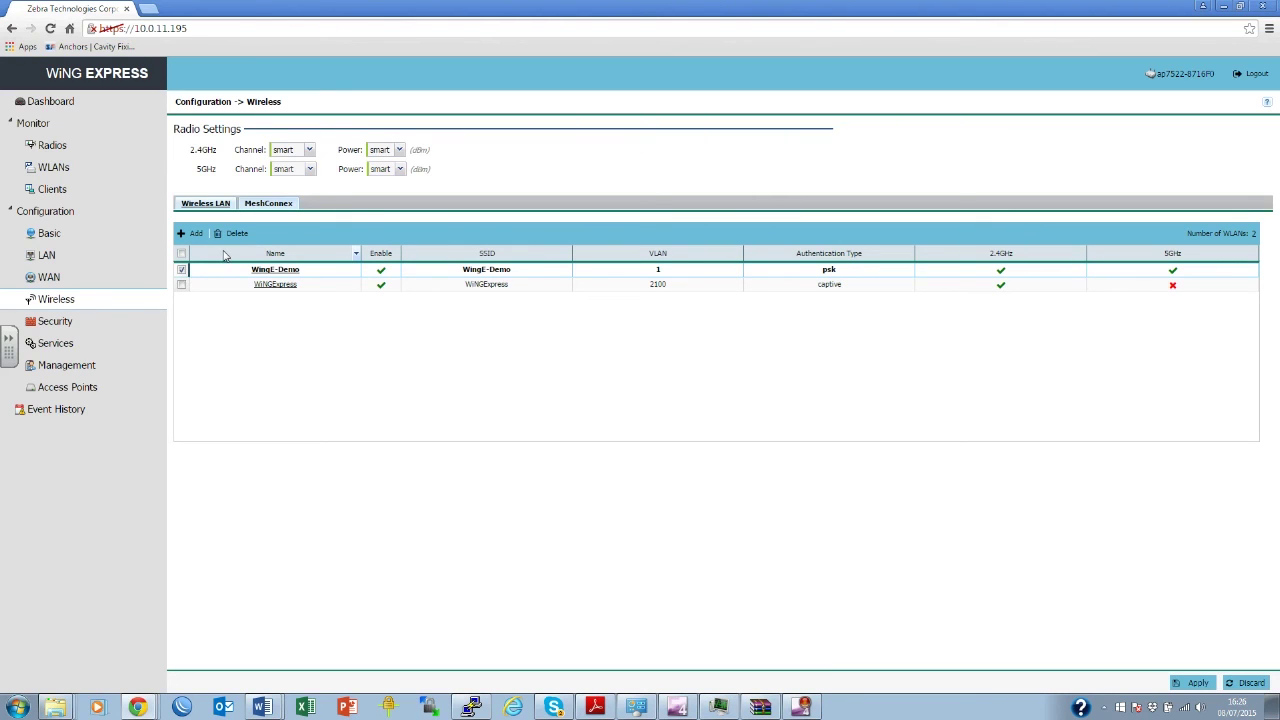
pyautogui.click(181, 285)
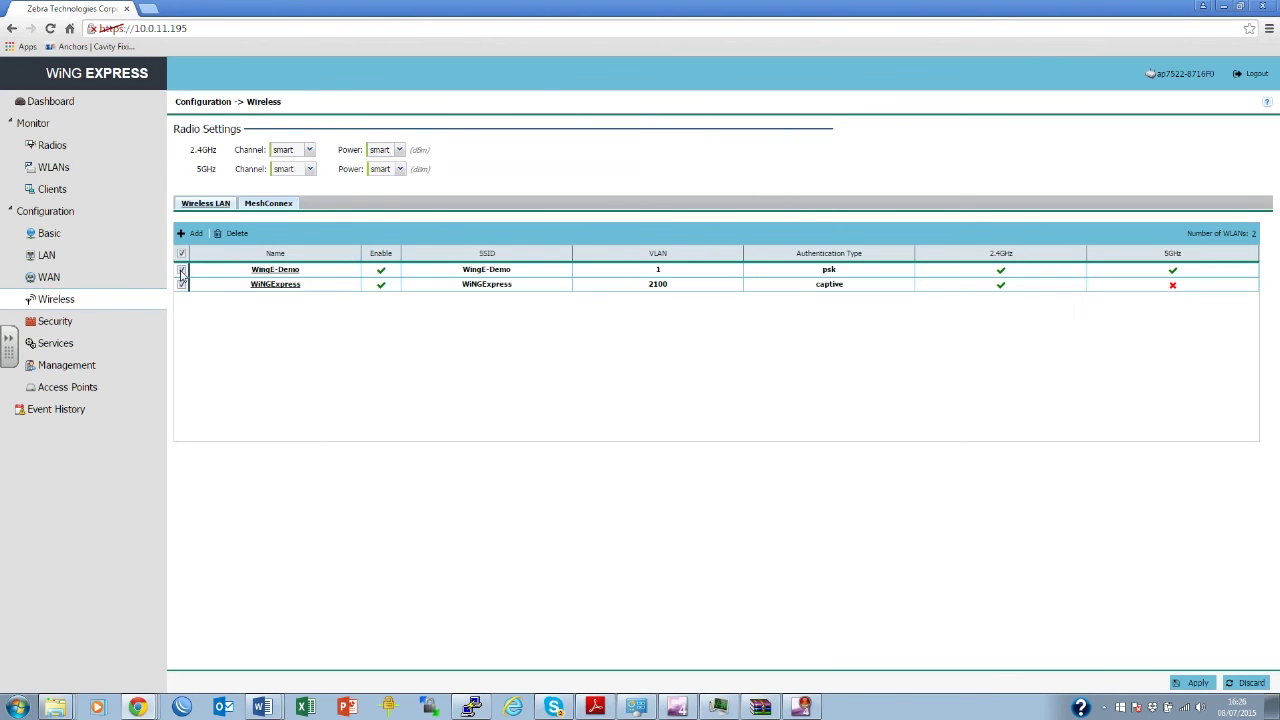
pyautogui.click(181, 270)
pyautogui.click(228, 234)
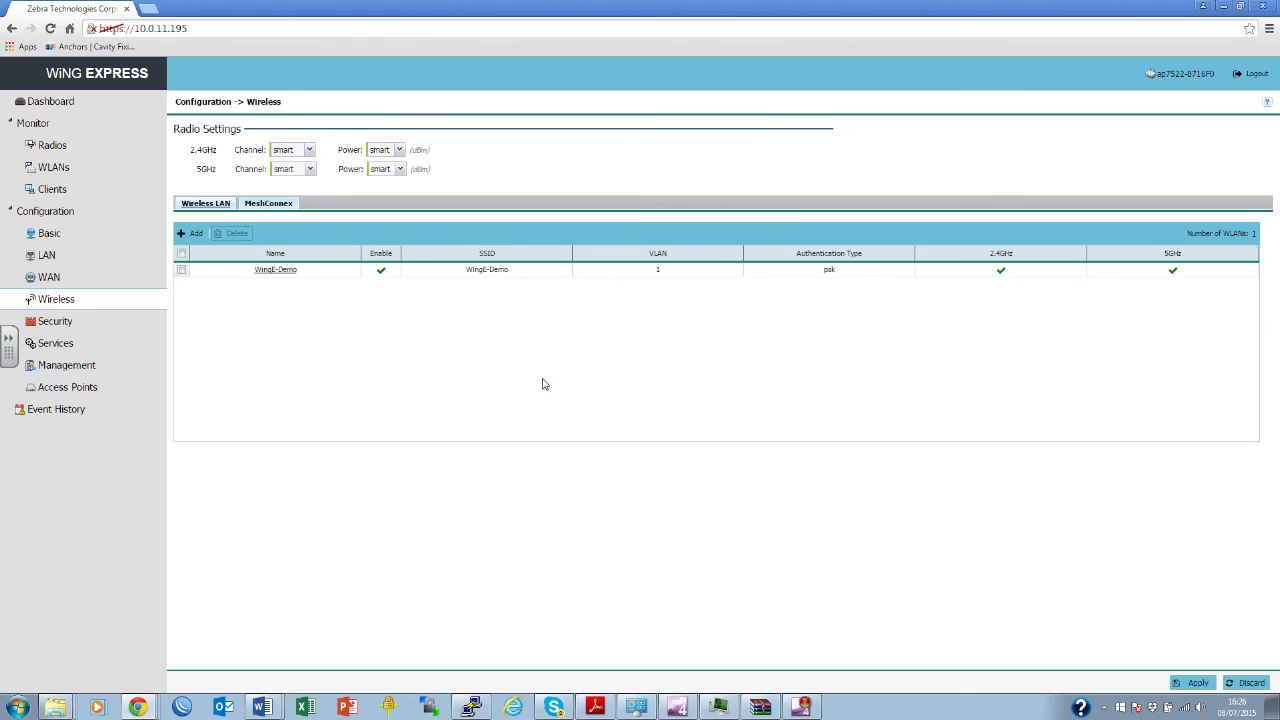
pyautogui.click(1197, 682)
pyautogui.click(44, 344)
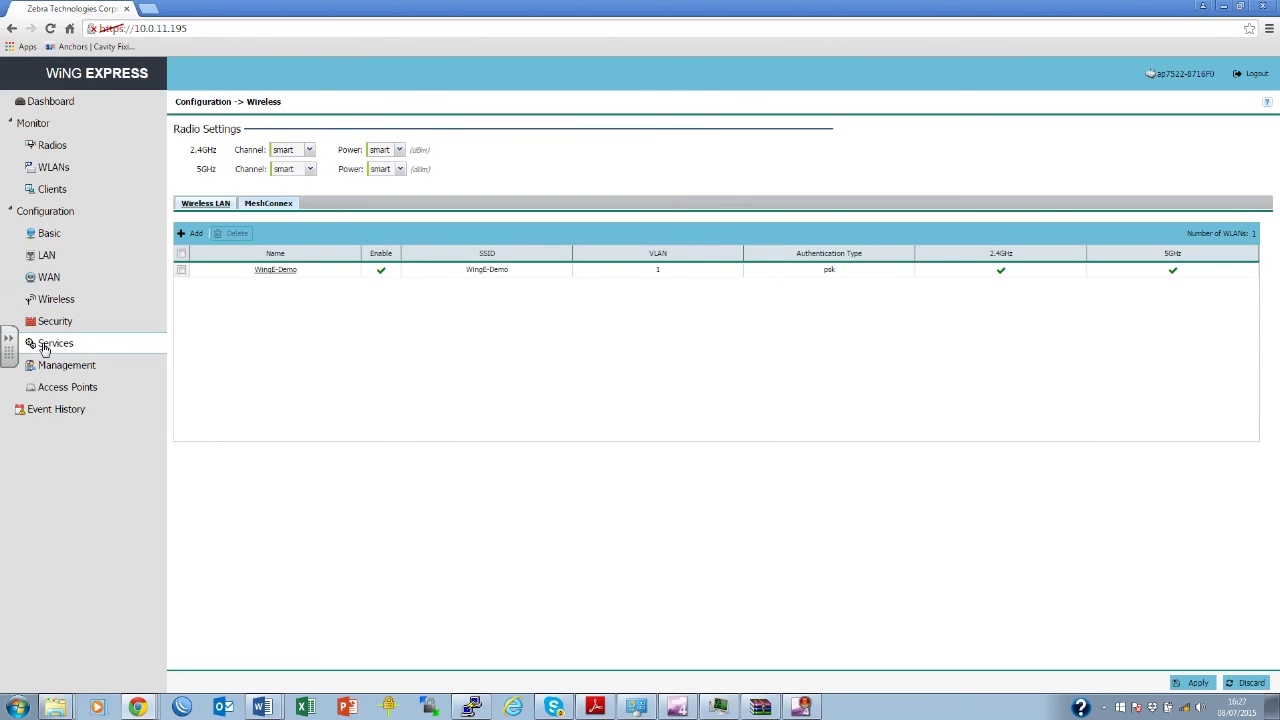